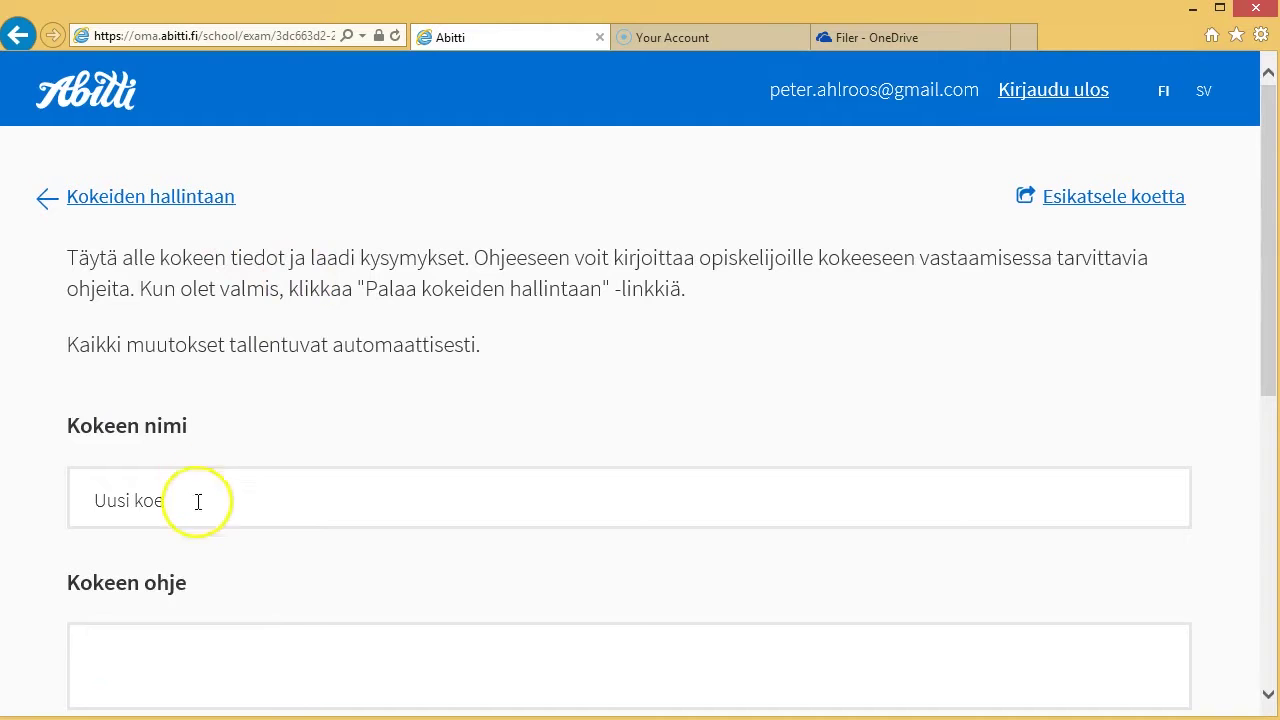
- Name the exam 'Koe tiedostolla' and add a text question that accepts screenshot answers
text(Koe tiedo)
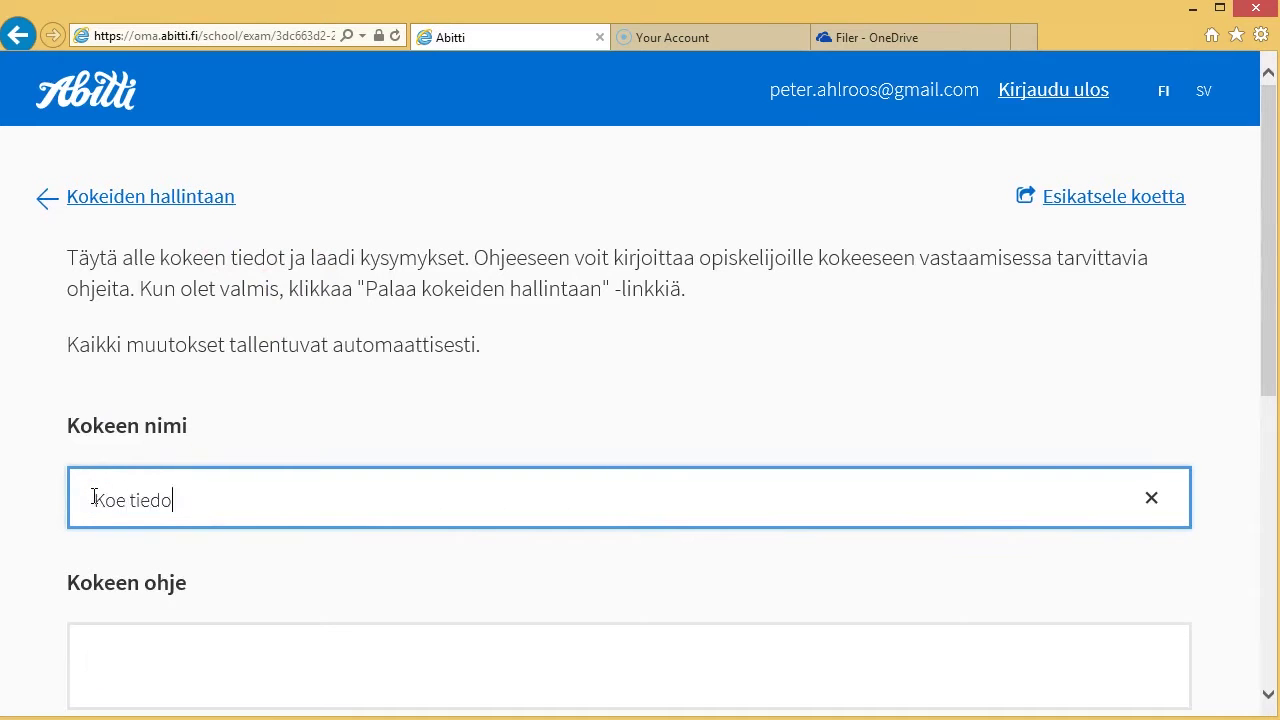
text(stolla)
drag(1266, 266, 1270, 450)
click(277, 466)
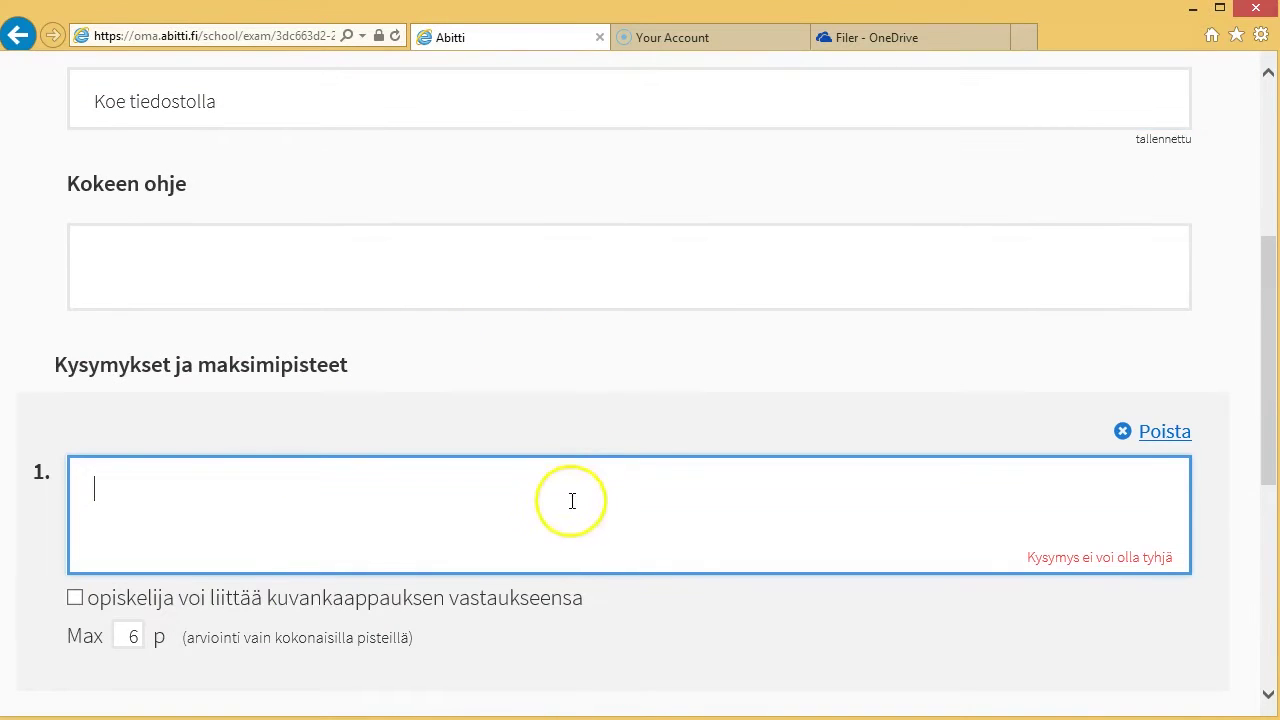
click(76, 598)
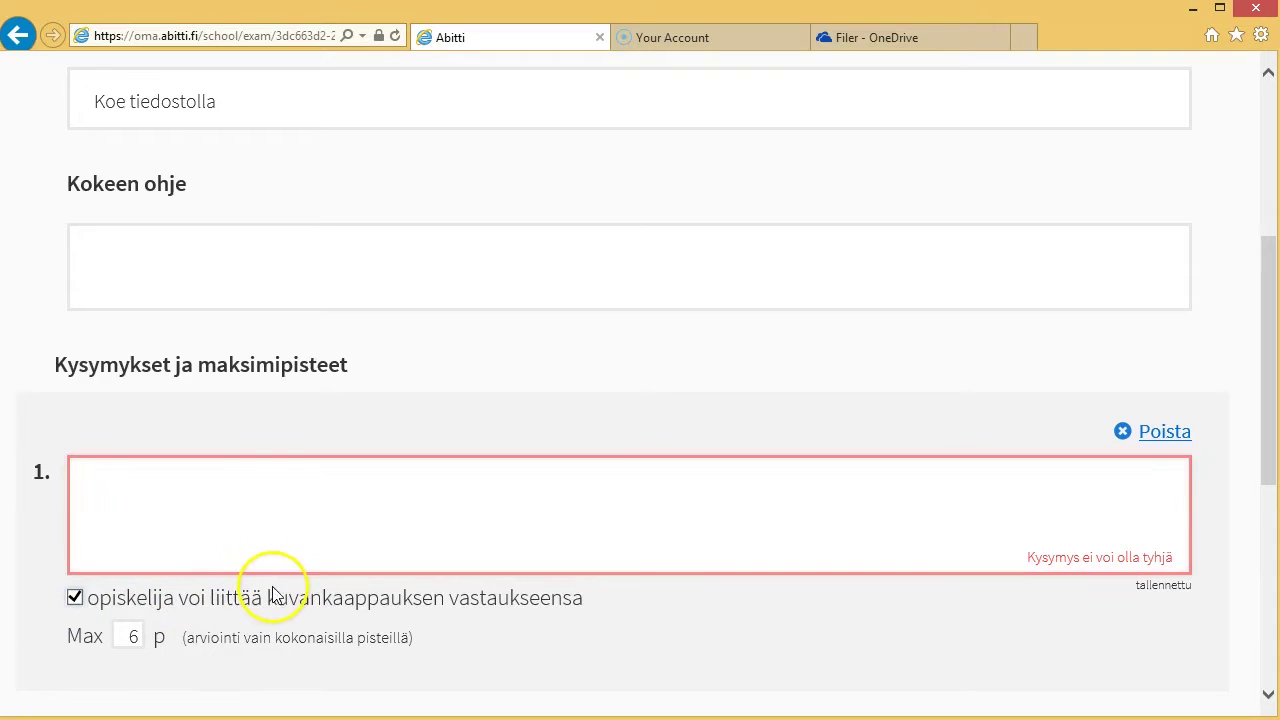
- Write question 1 as 'Kysymys, katso liite 1, 2 ja 3' and go back to exam management
click(166, 491)
text(Kysymys katso liite2)
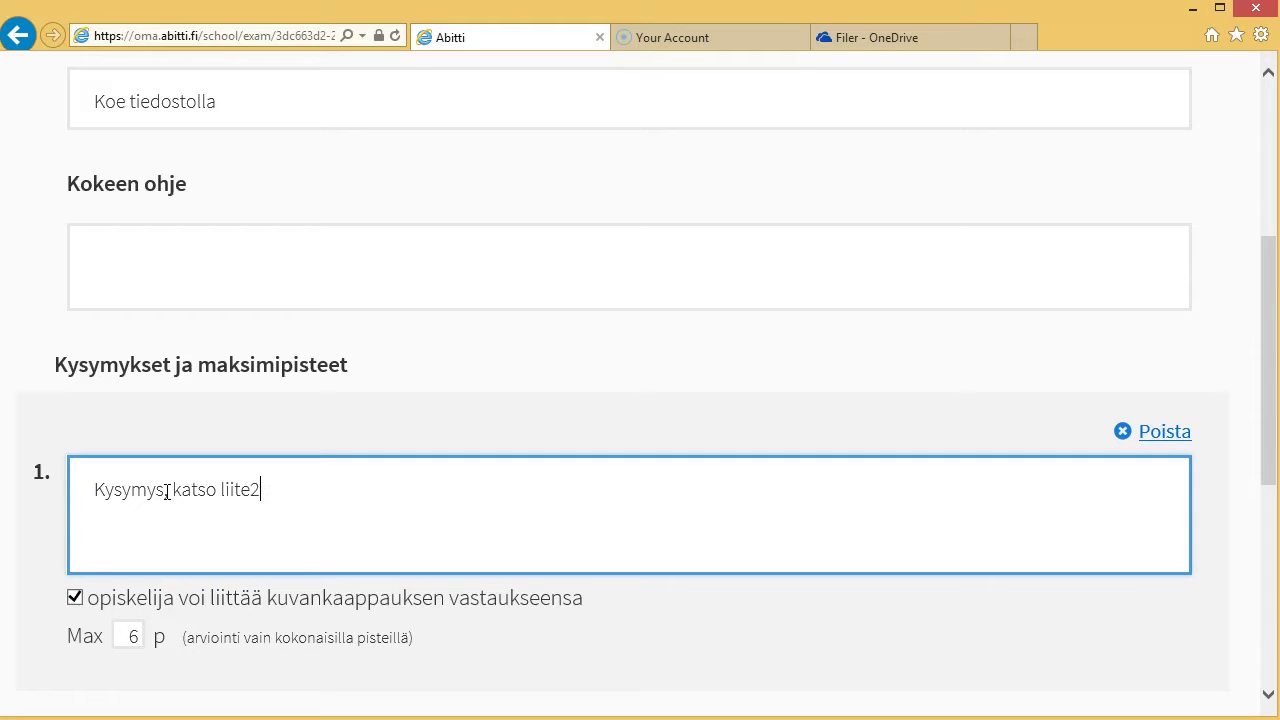
drag(1264, 303, 1271, 409)
text(, 2 ja 3)
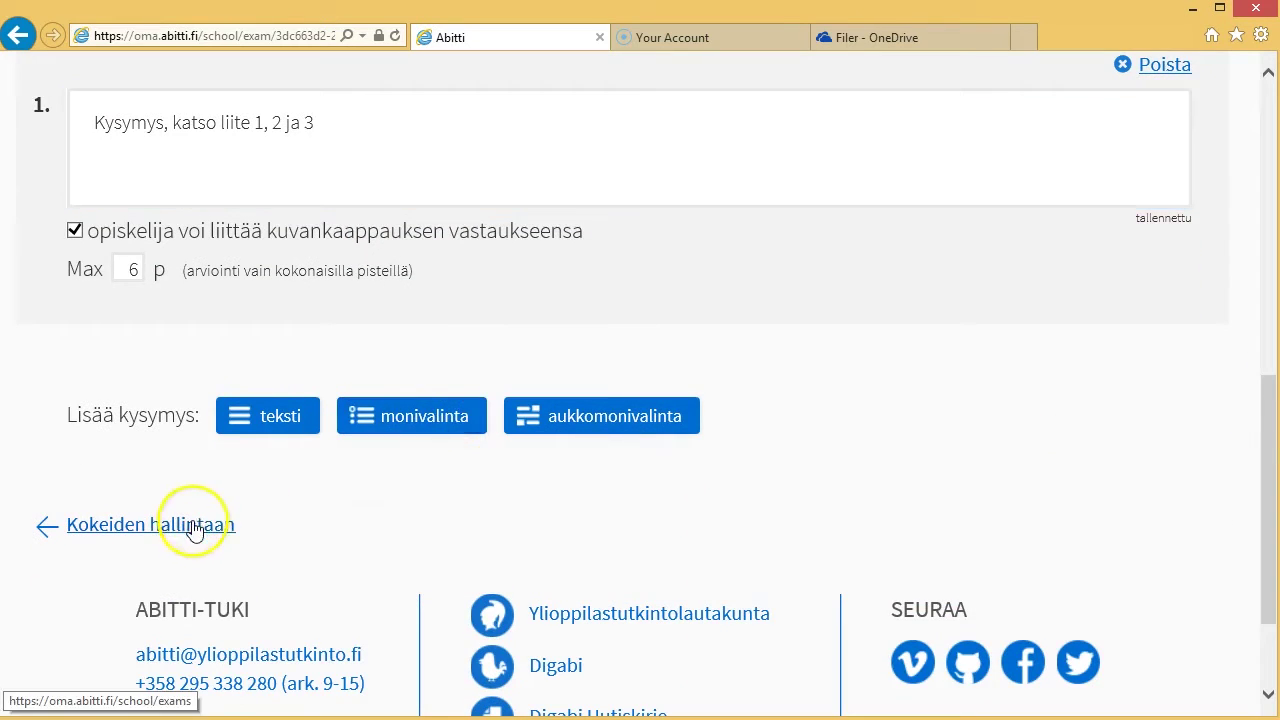
click(193, 524)
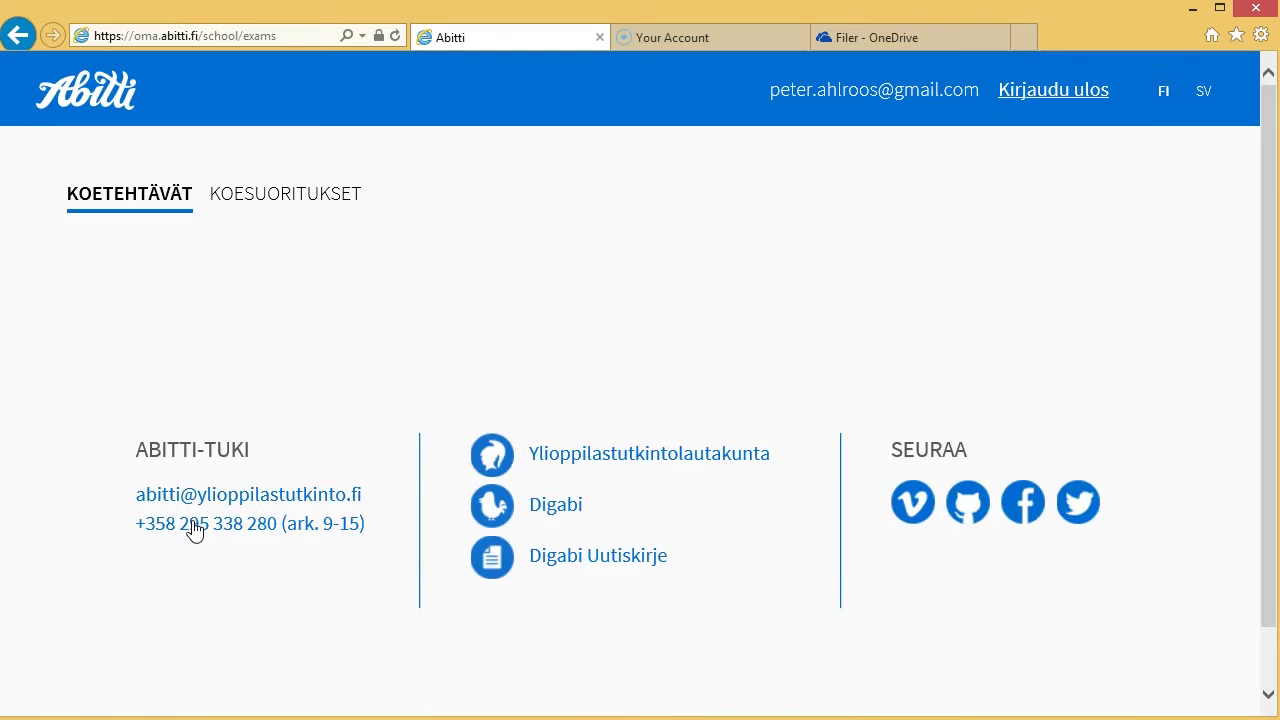
- Scroll down to the Kokeet table, where Koe tiedostolla is listed first
drag(1270, 100, 1271, 140)
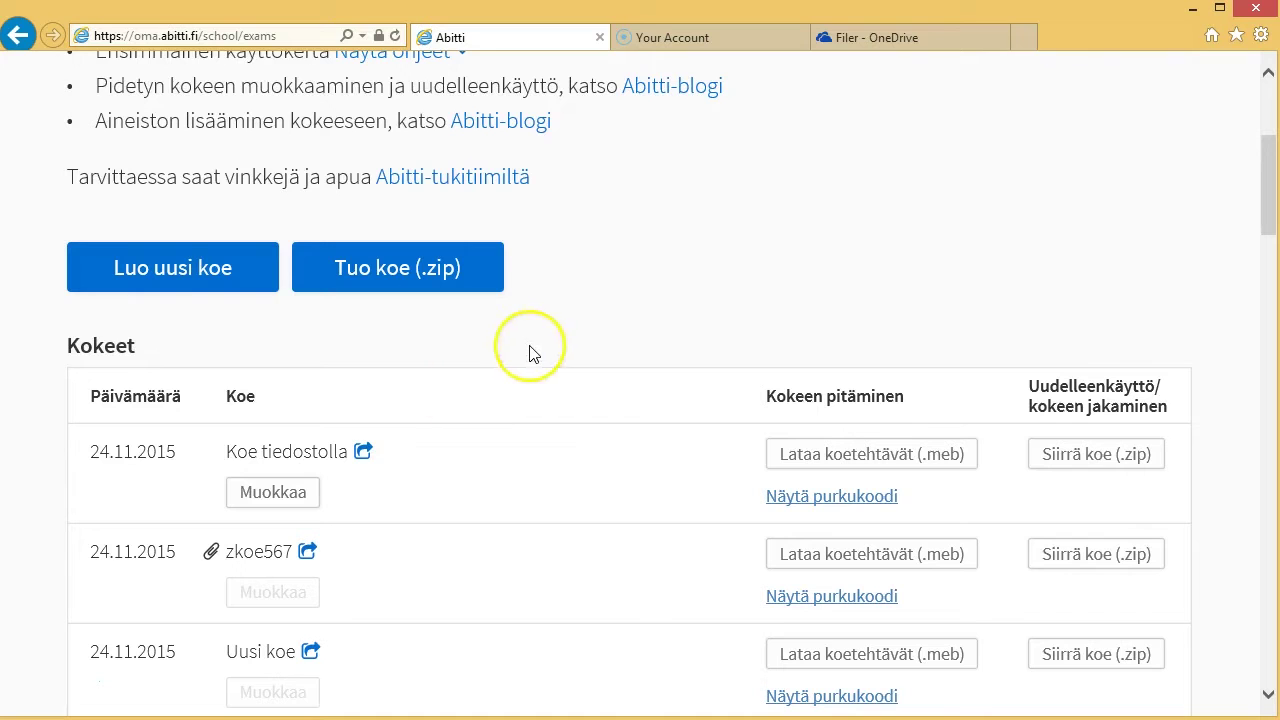
- Save Koe tiedostolla as transfer_Koe_tiedostolla.zip in Documents\kokeet and open that folder
click(1084, 456)
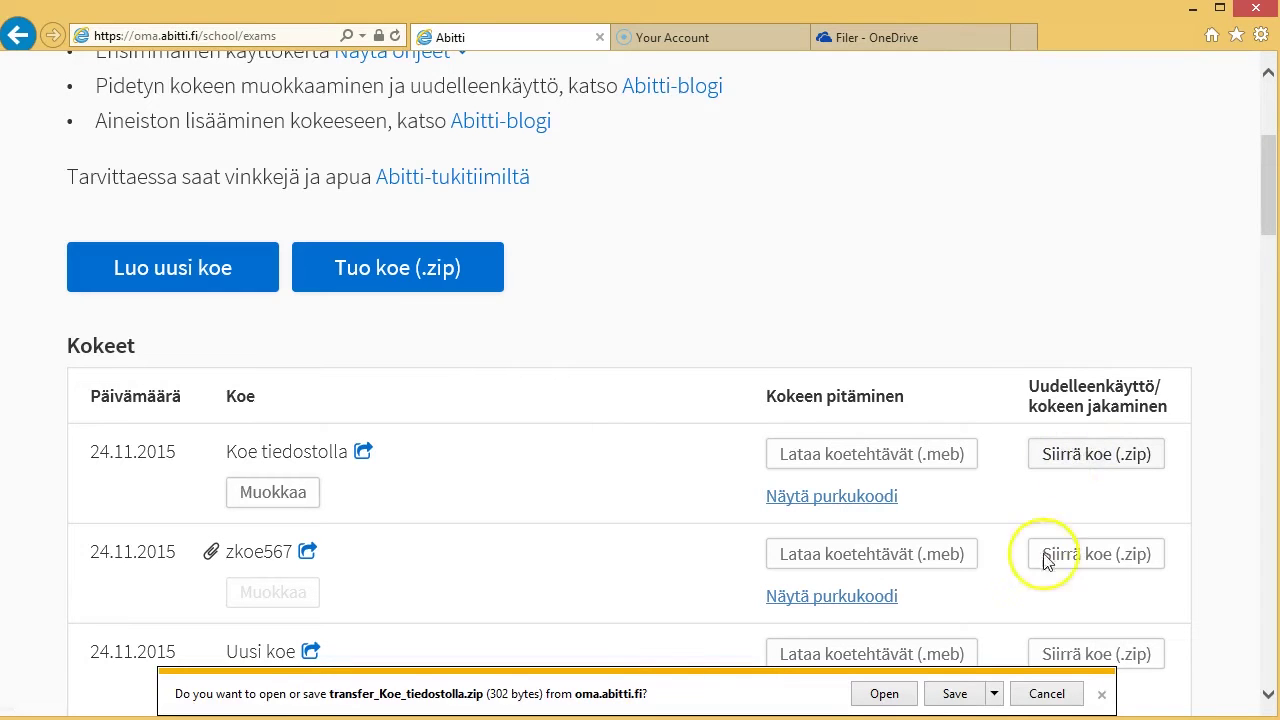
click(996, 693)
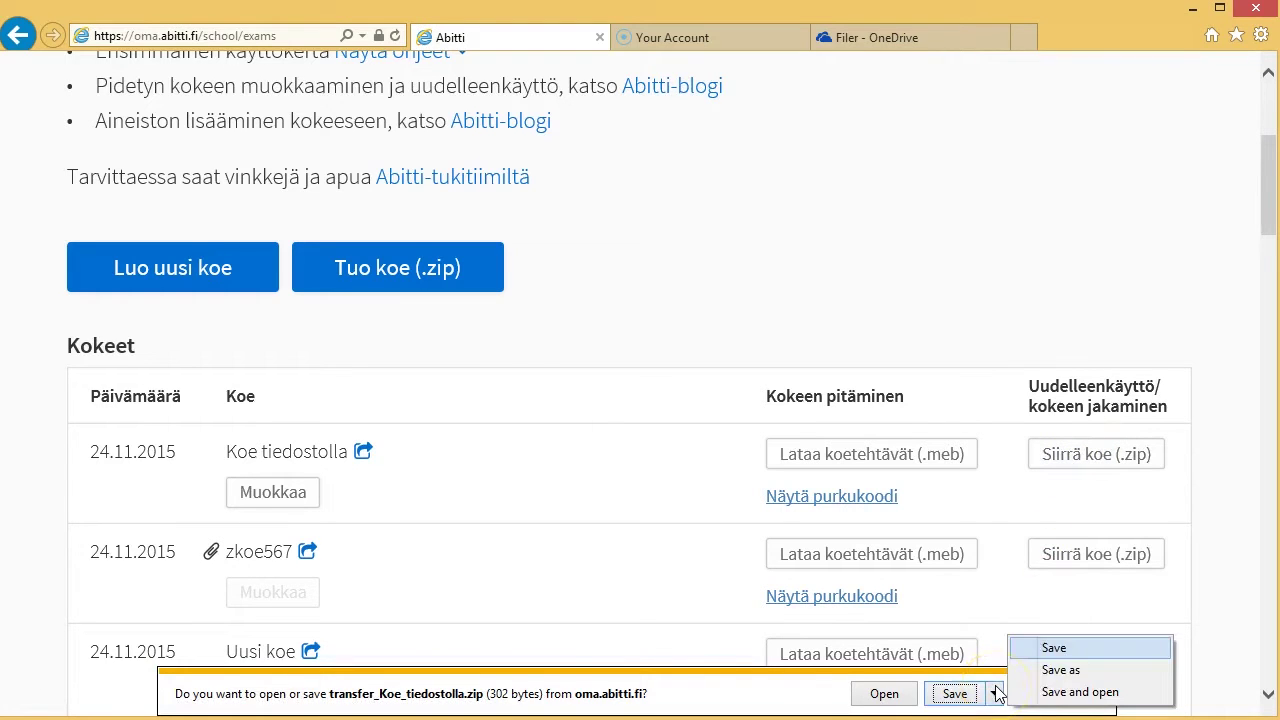
click(1050, 668)
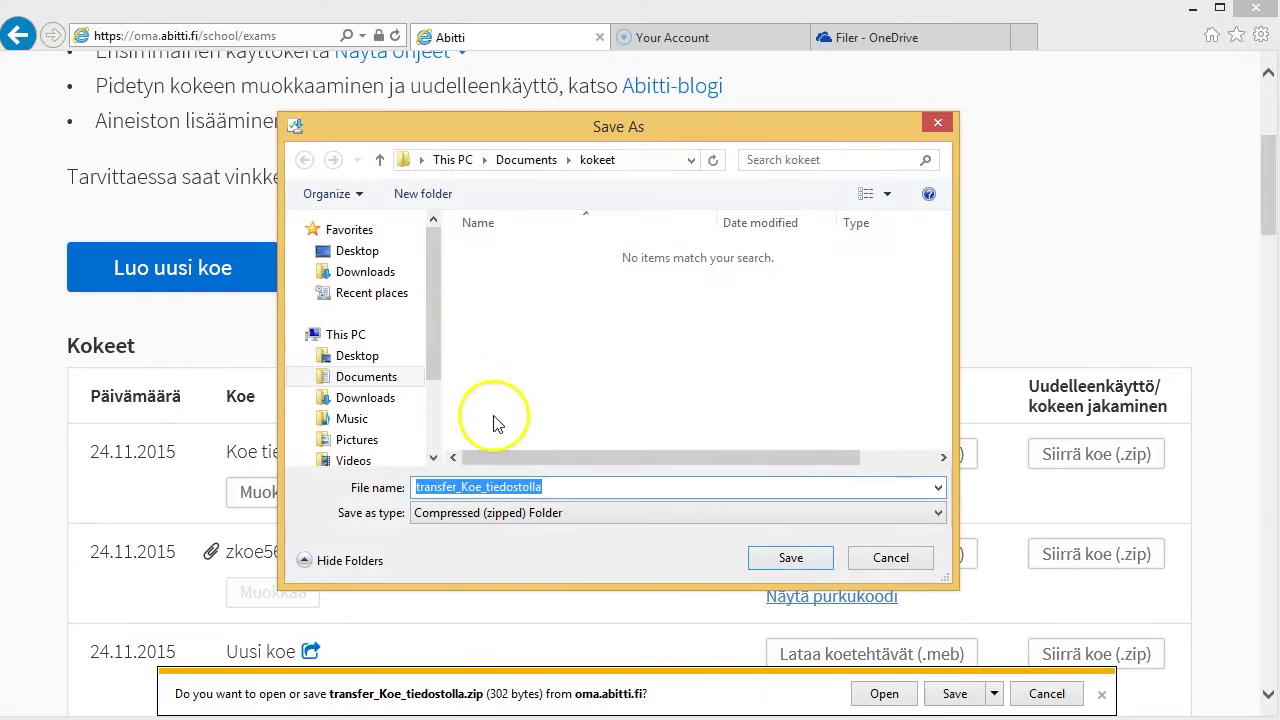
click(385, 379)
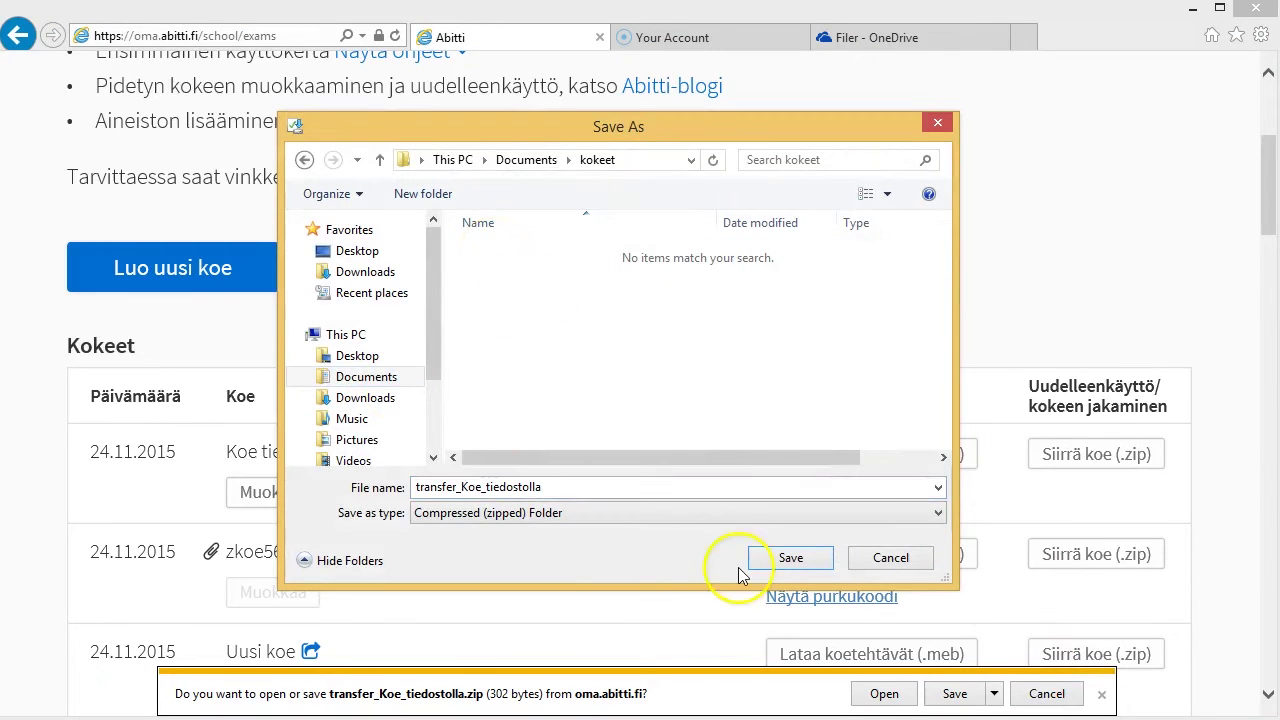
click(788, 563)
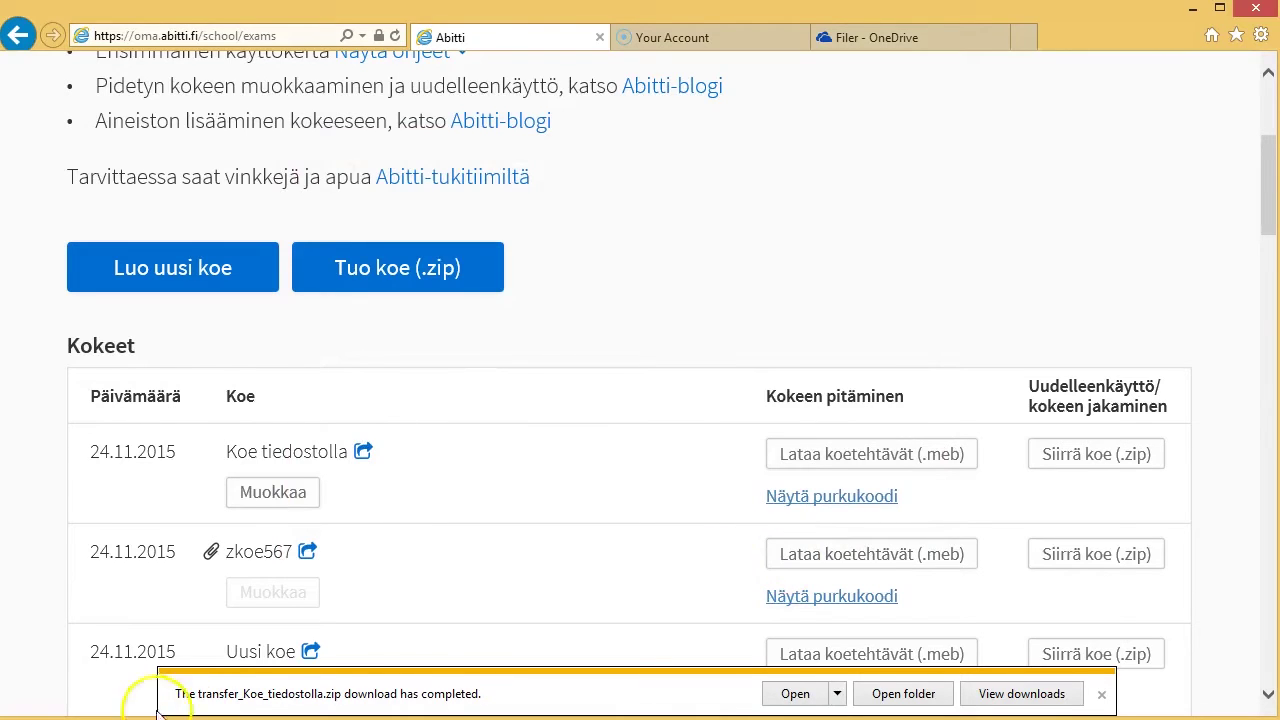
click(903, 693)
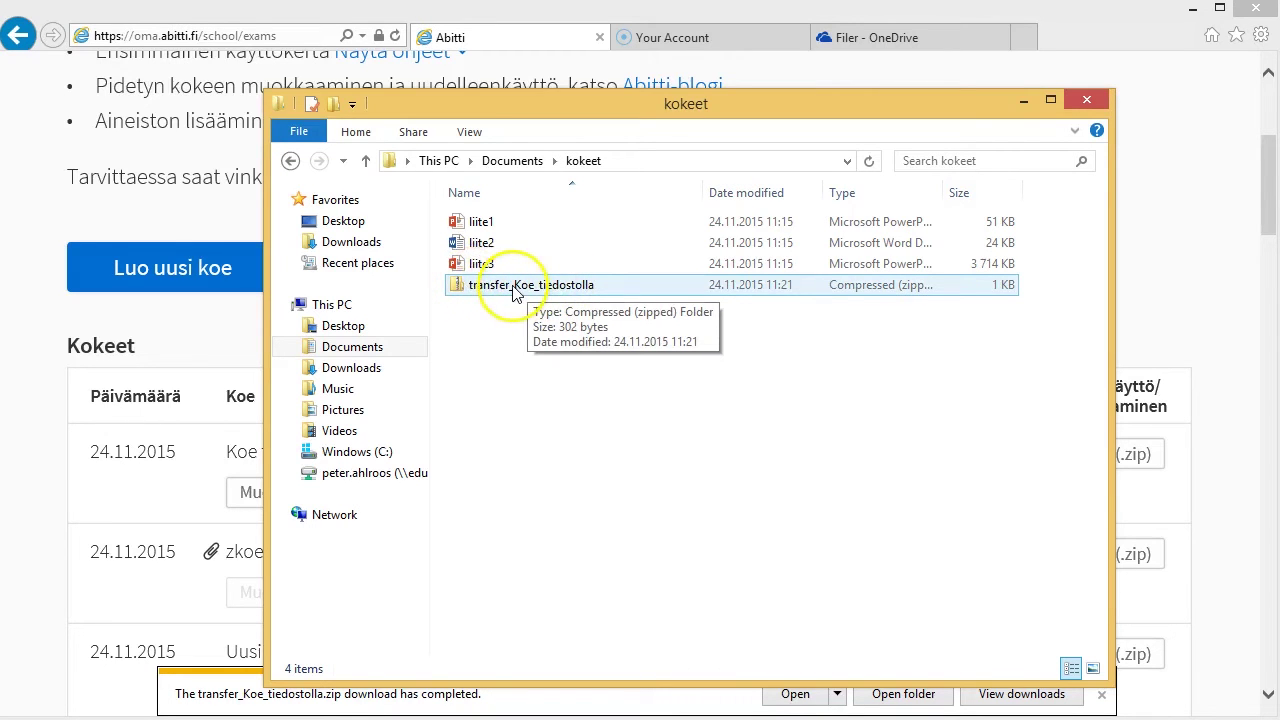
- Compress liite1, liite2 and liite3 into a single zipped folder in kokeet
click(490, 226)
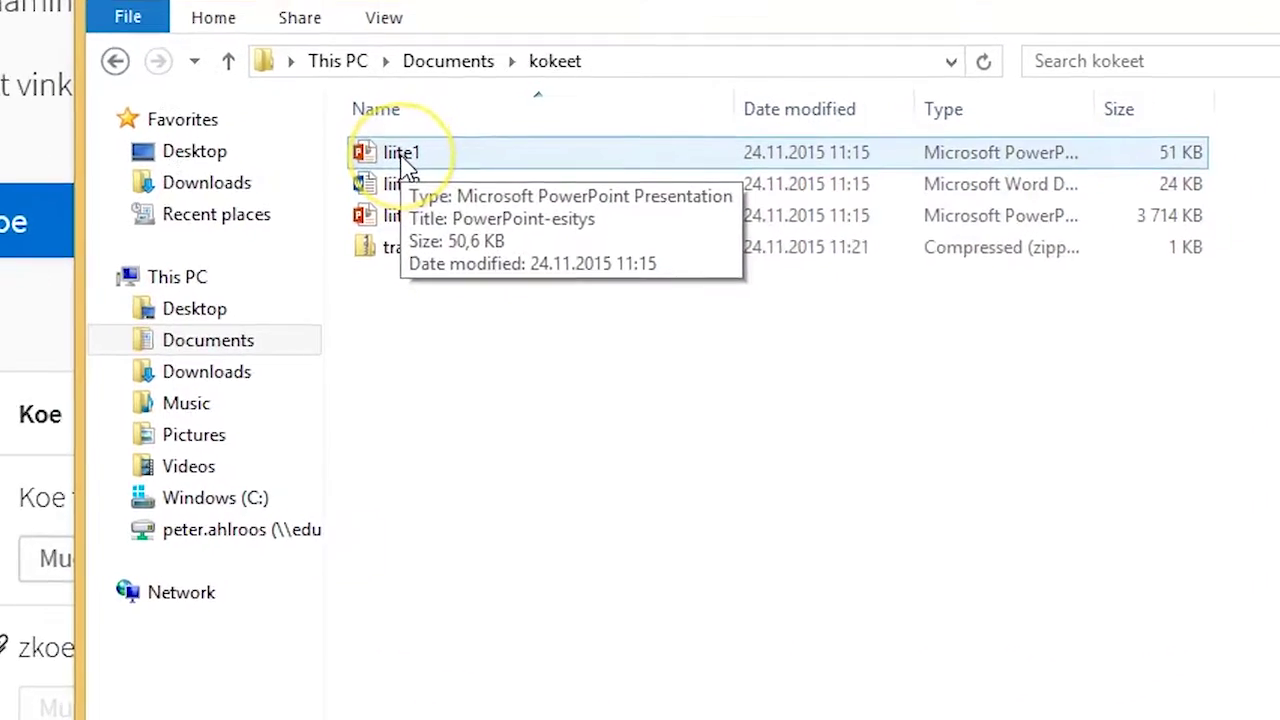
ctrl+click(398, 188)
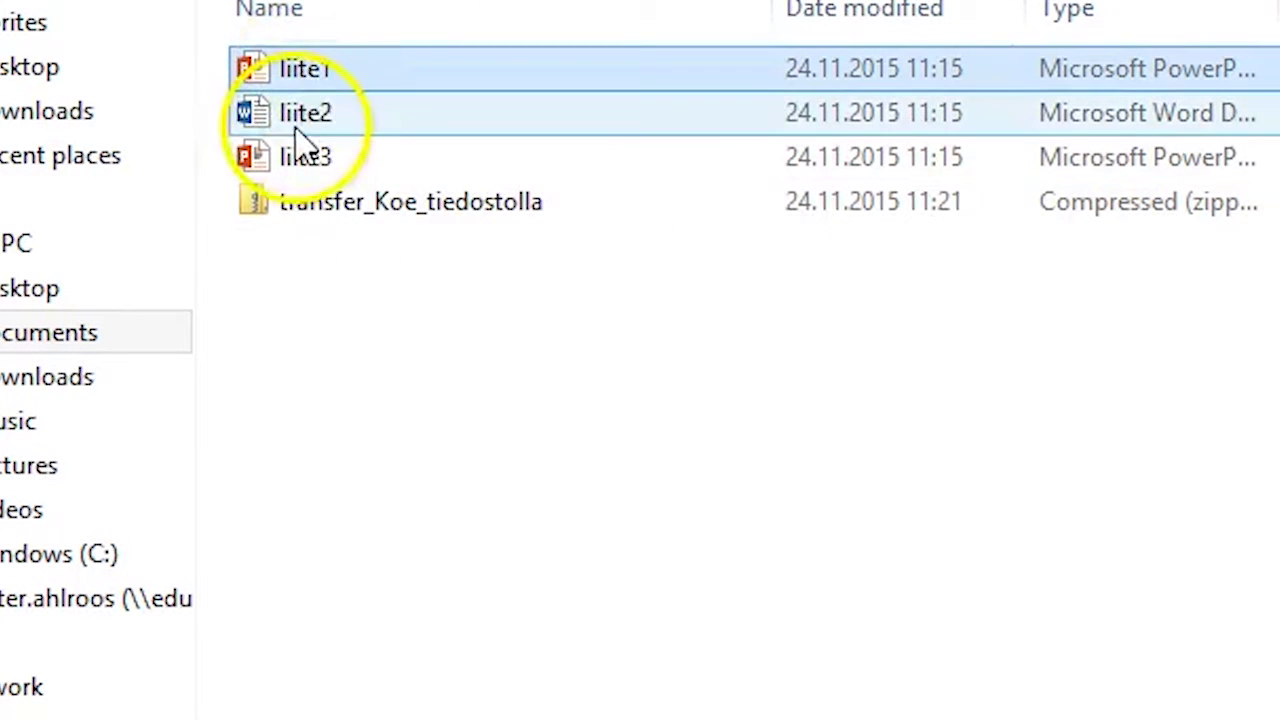
ctrl+click(305, 160)
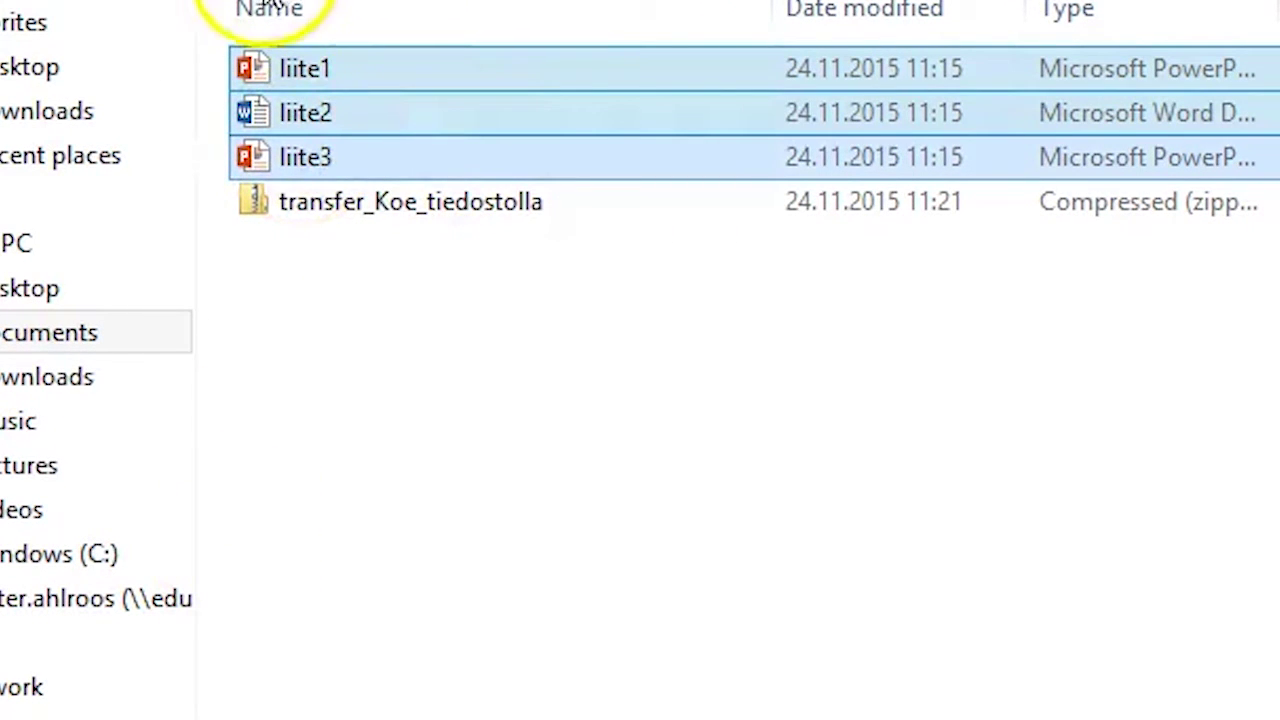
right_click(298, 78)
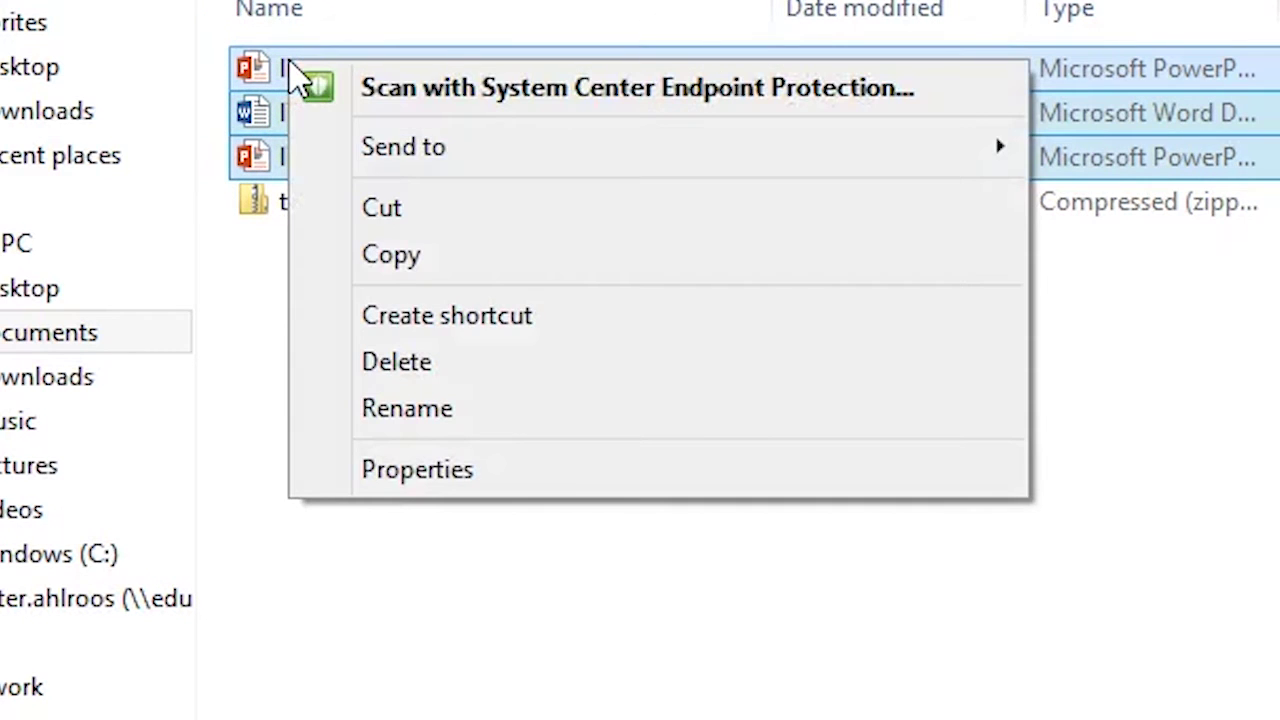
mouse_move(425, 150)
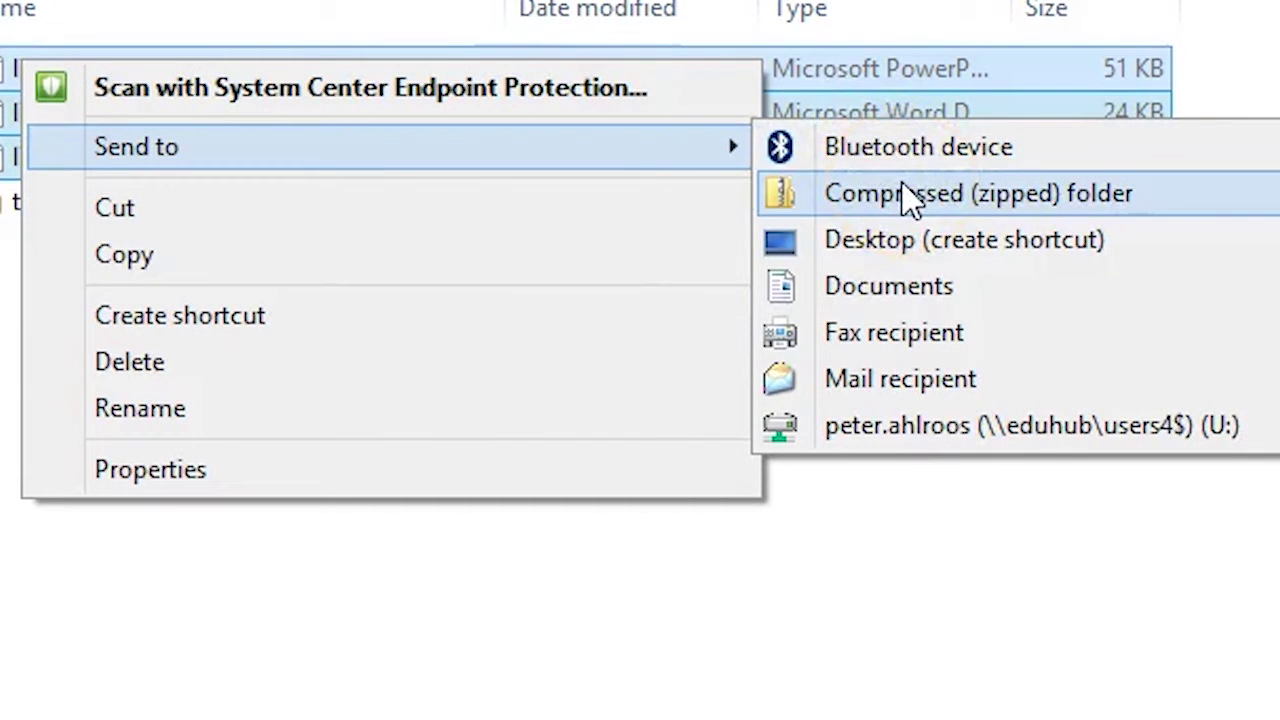
click(908, 198)
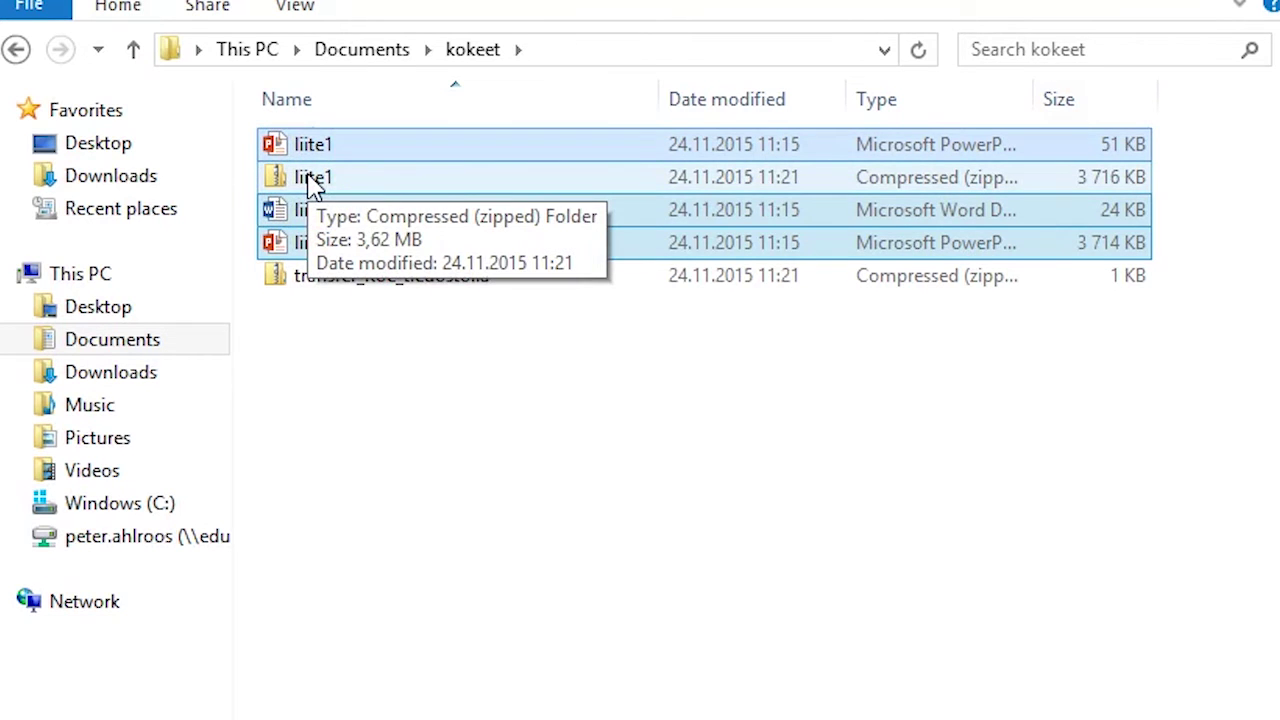
- Rename the new liite1 zip folder to 'attachments'
click(313, 182)
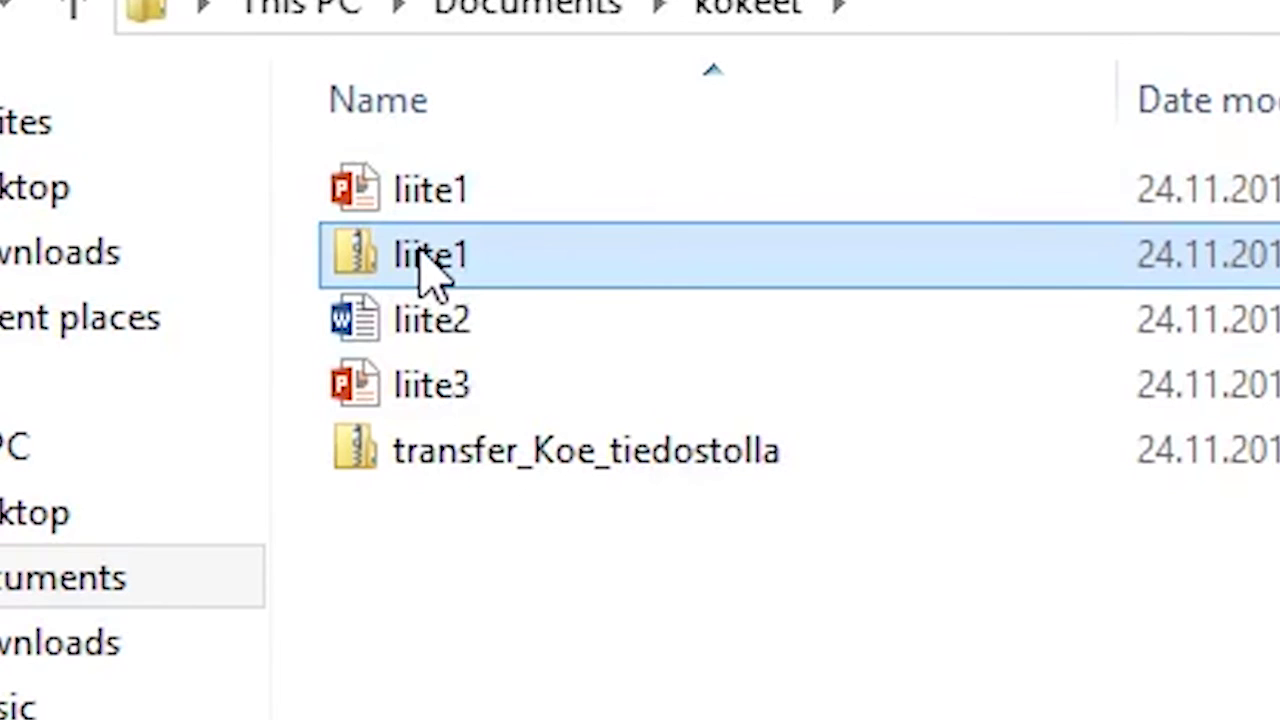
click(430, 262)
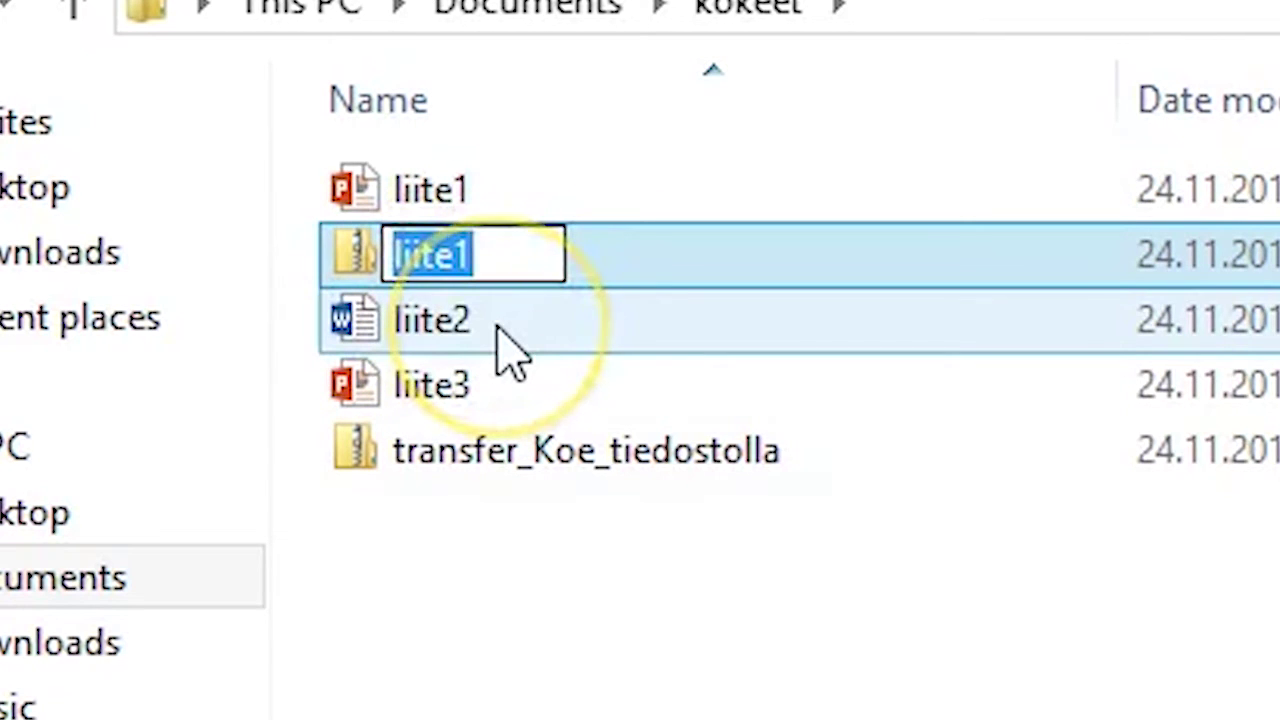
text(attachem)
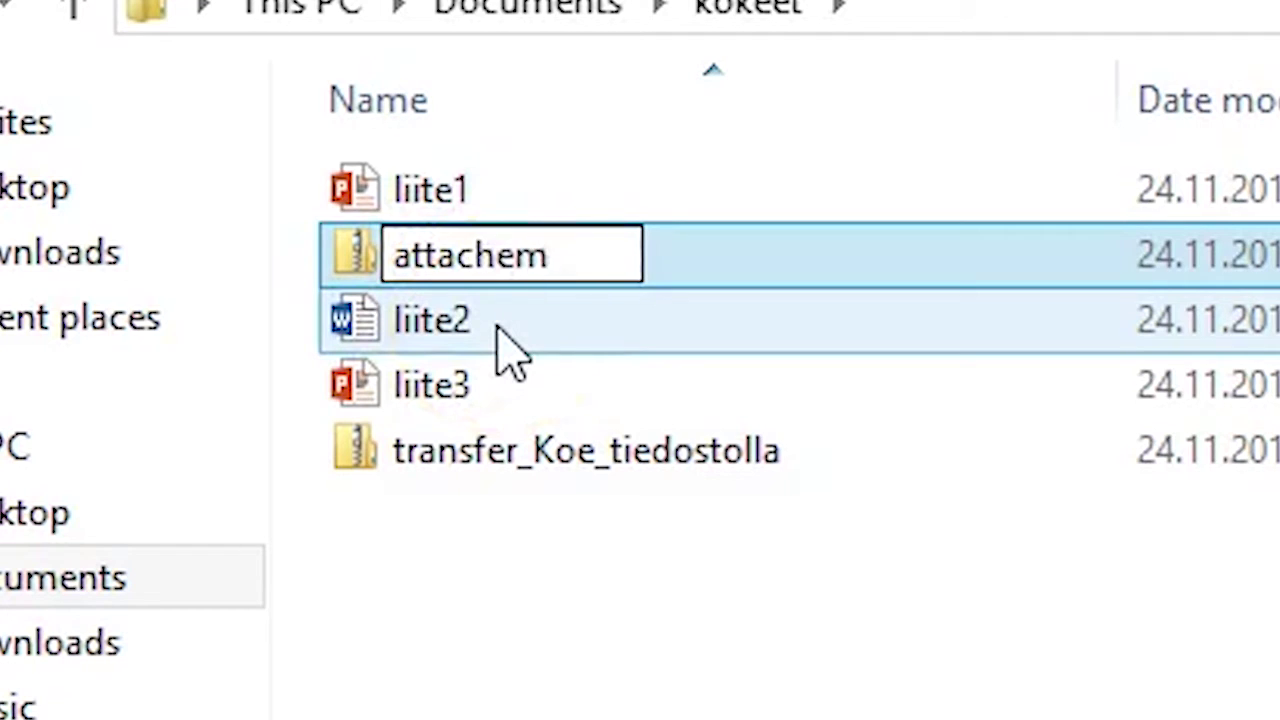
key(BackSpace)
key(BackSpace)
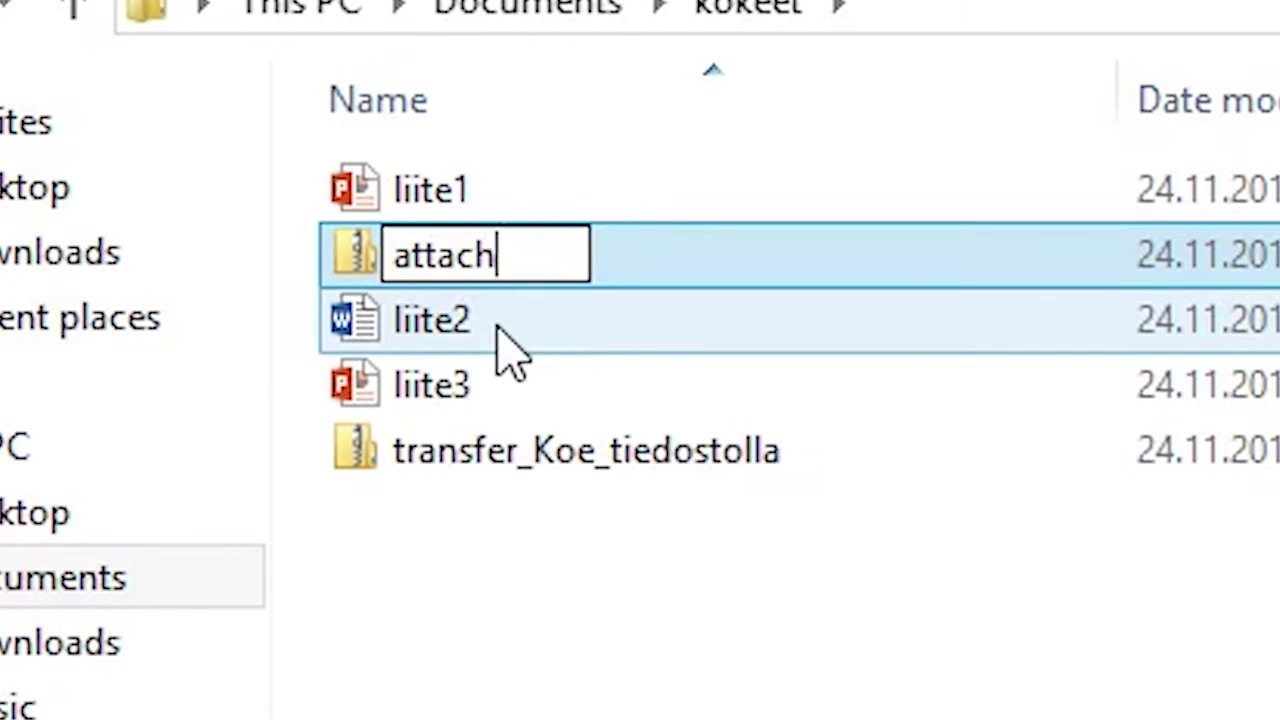
text(ments)
key(Return)
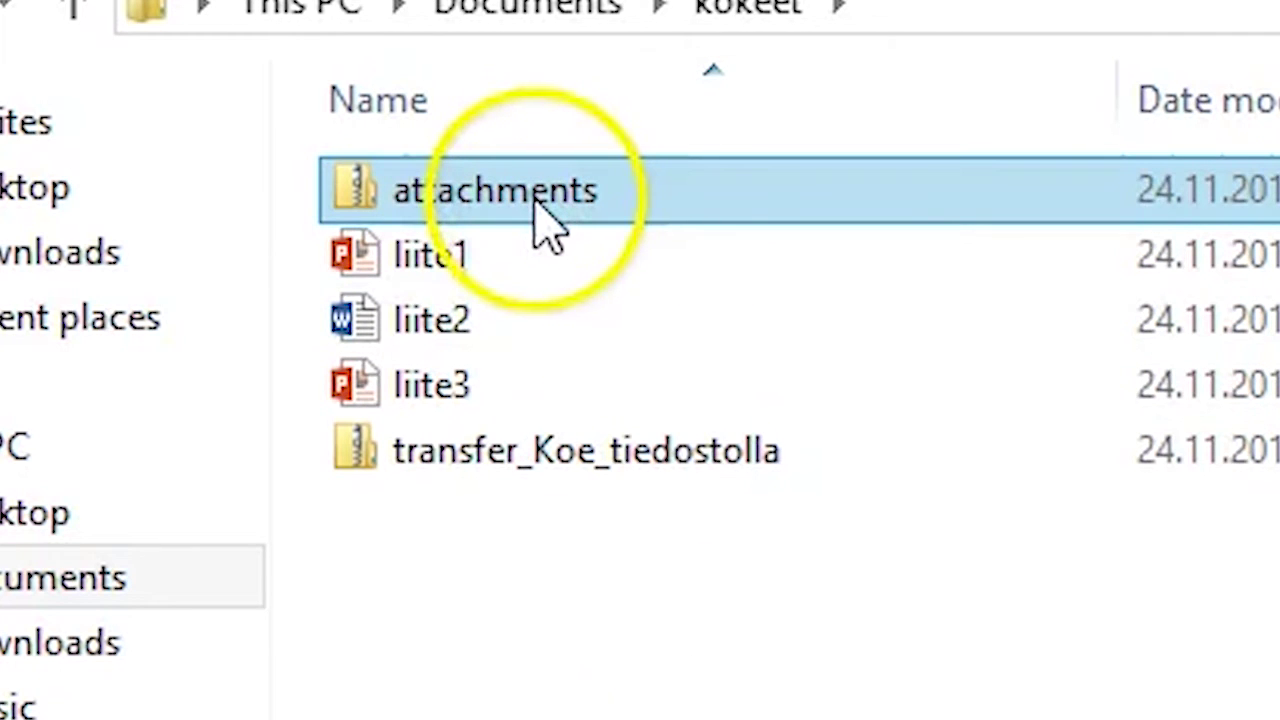
- Drag the attachments zip into transfer_Koe_tiedostolla, growing it to 3,62 MB
drag(514, 194, 500, 458)
mouse_move(449, 489)
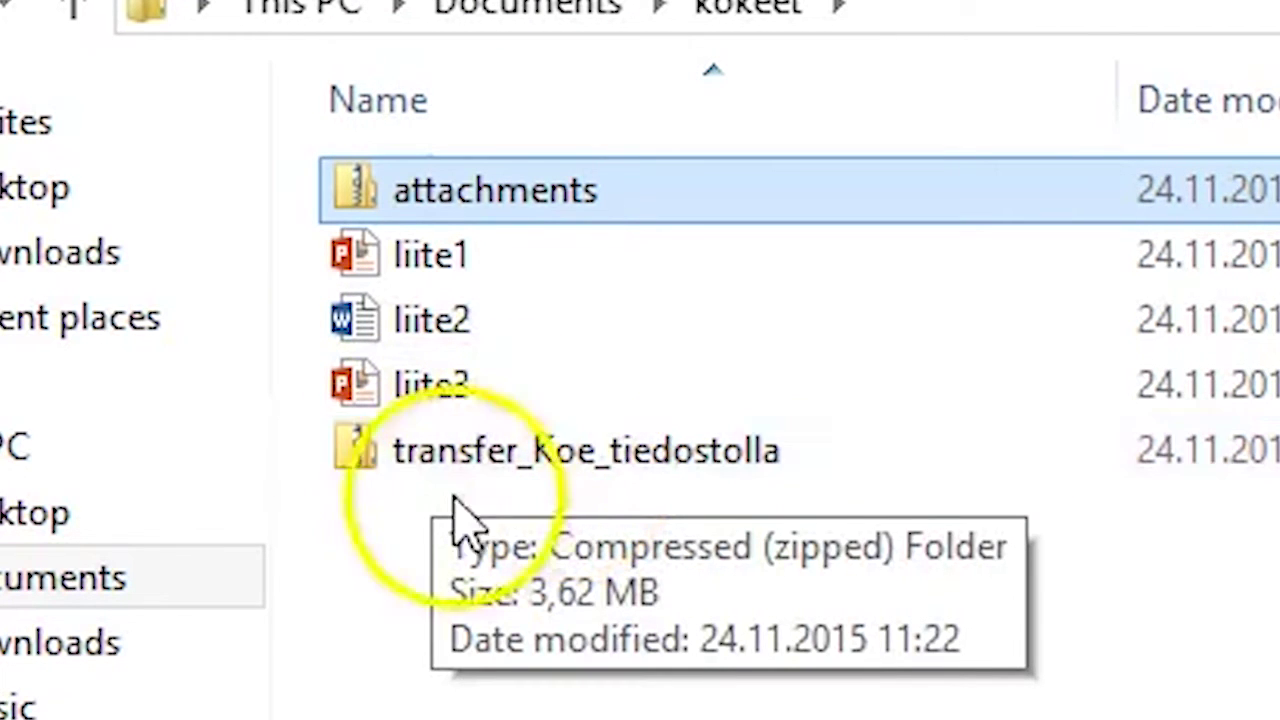
right_click(424, 461)
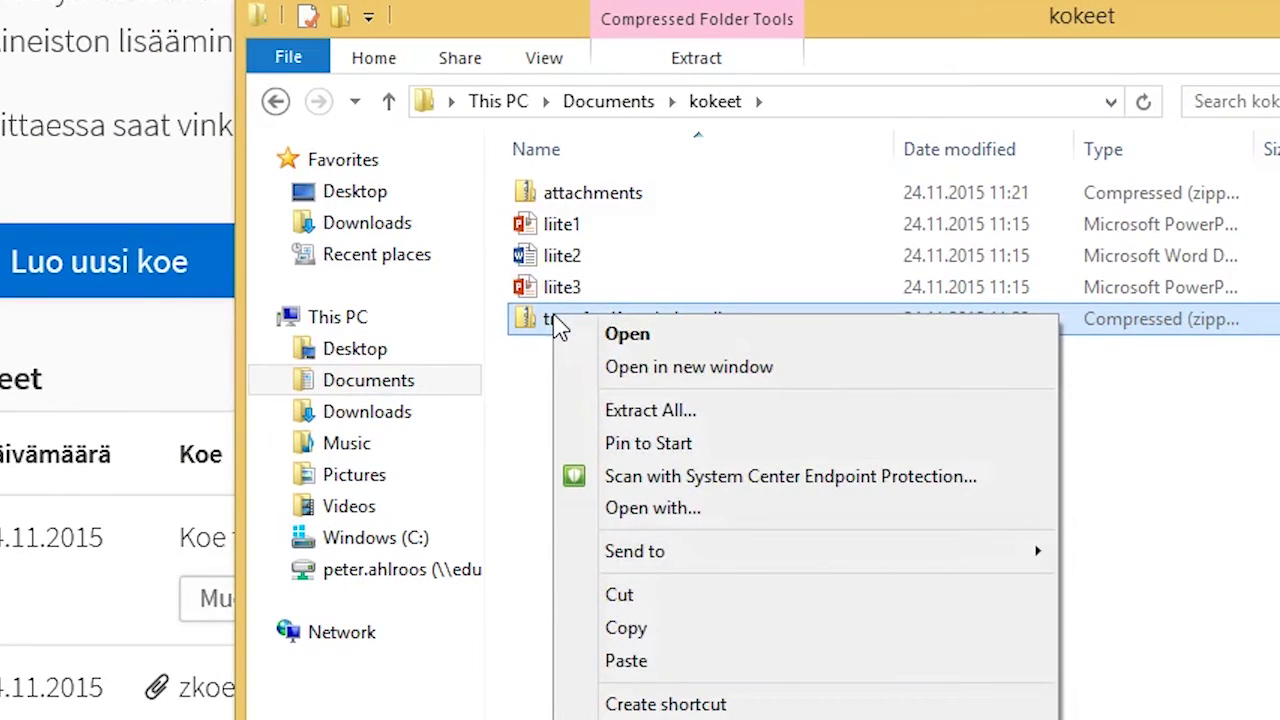
click(624, 338)
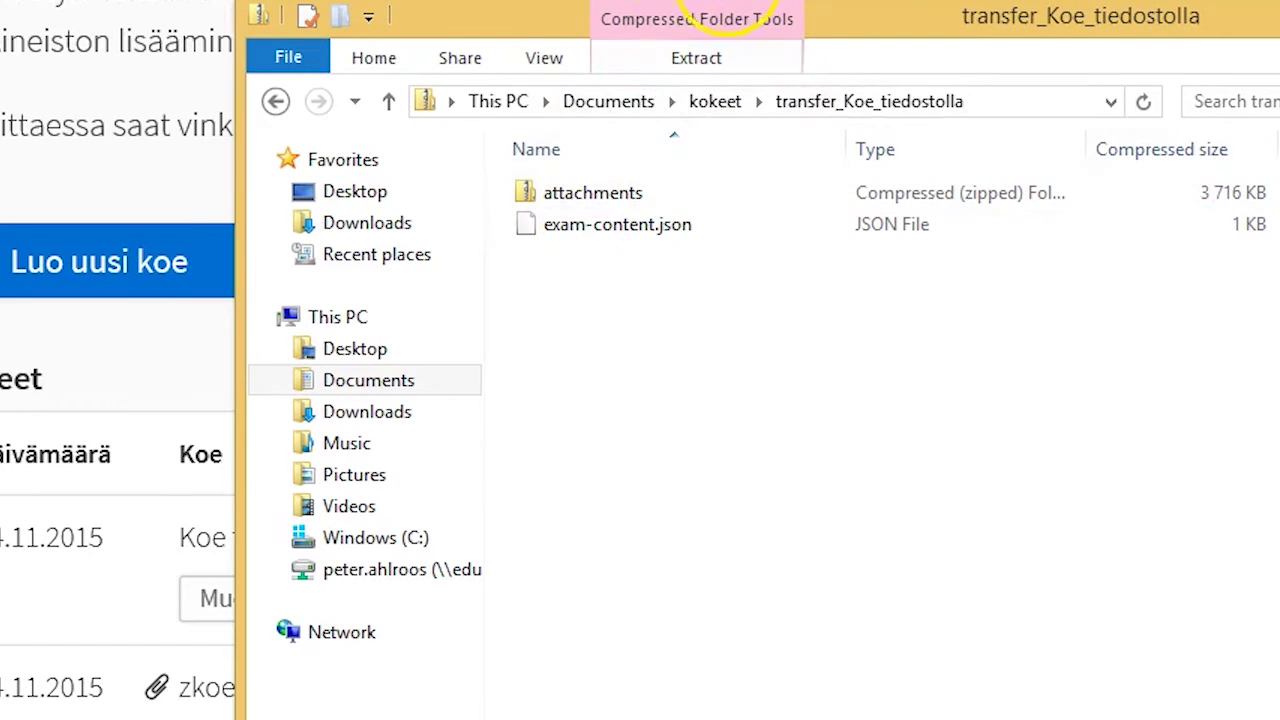
click(587, 196)
click(857, 109)
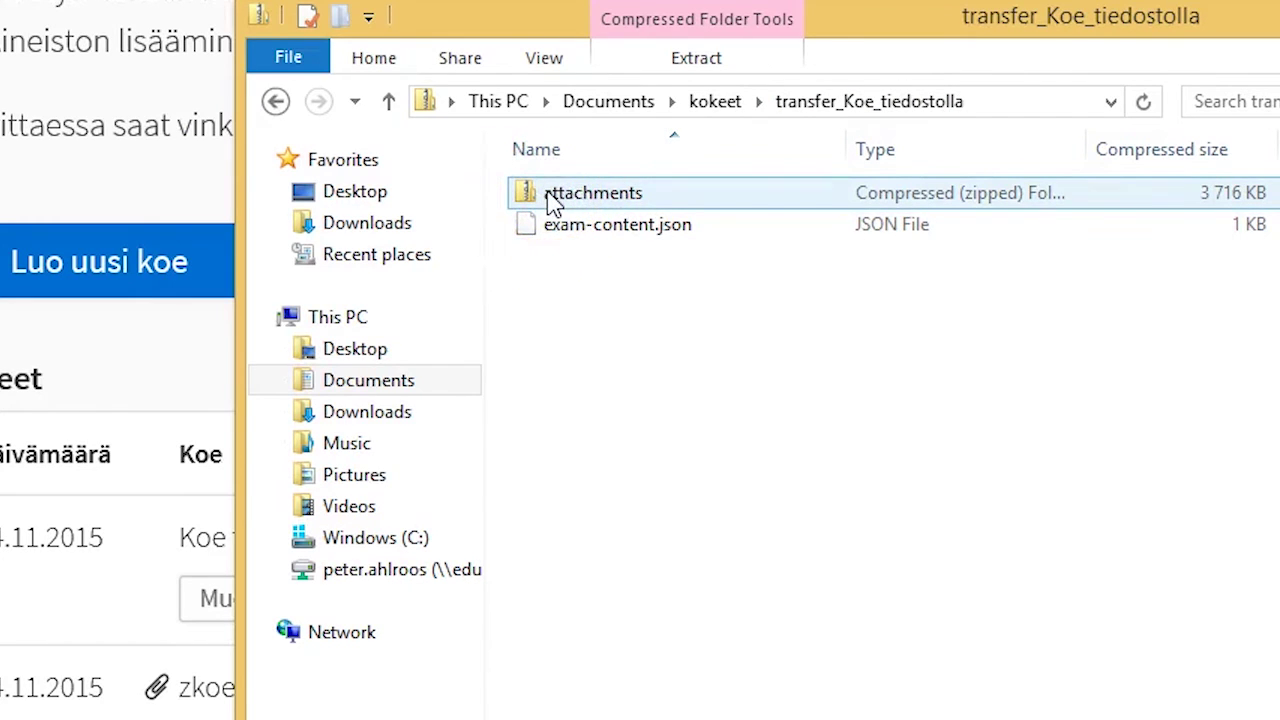
click(714, 104)
click(631, 368)
click(605, 345)
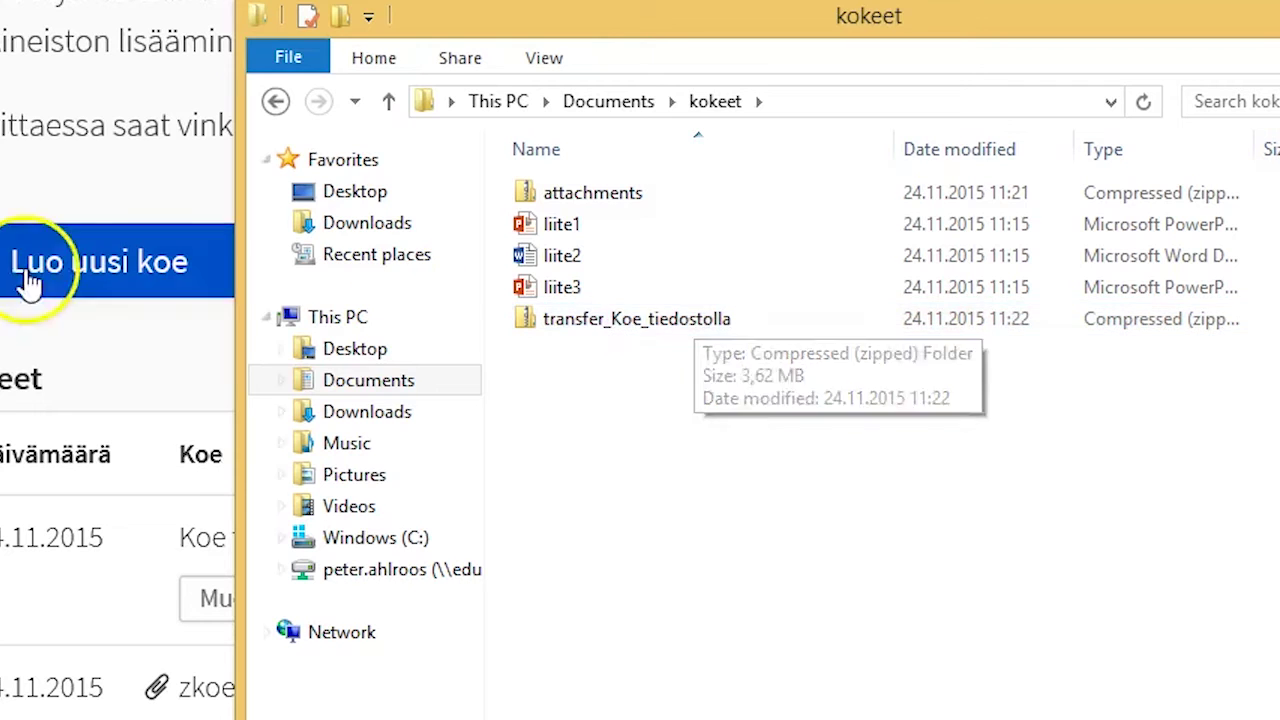
- Import transfer_Koe_tiedostolla.zip into Abitti and load its exam tasks (.meb)
click(20, 122)
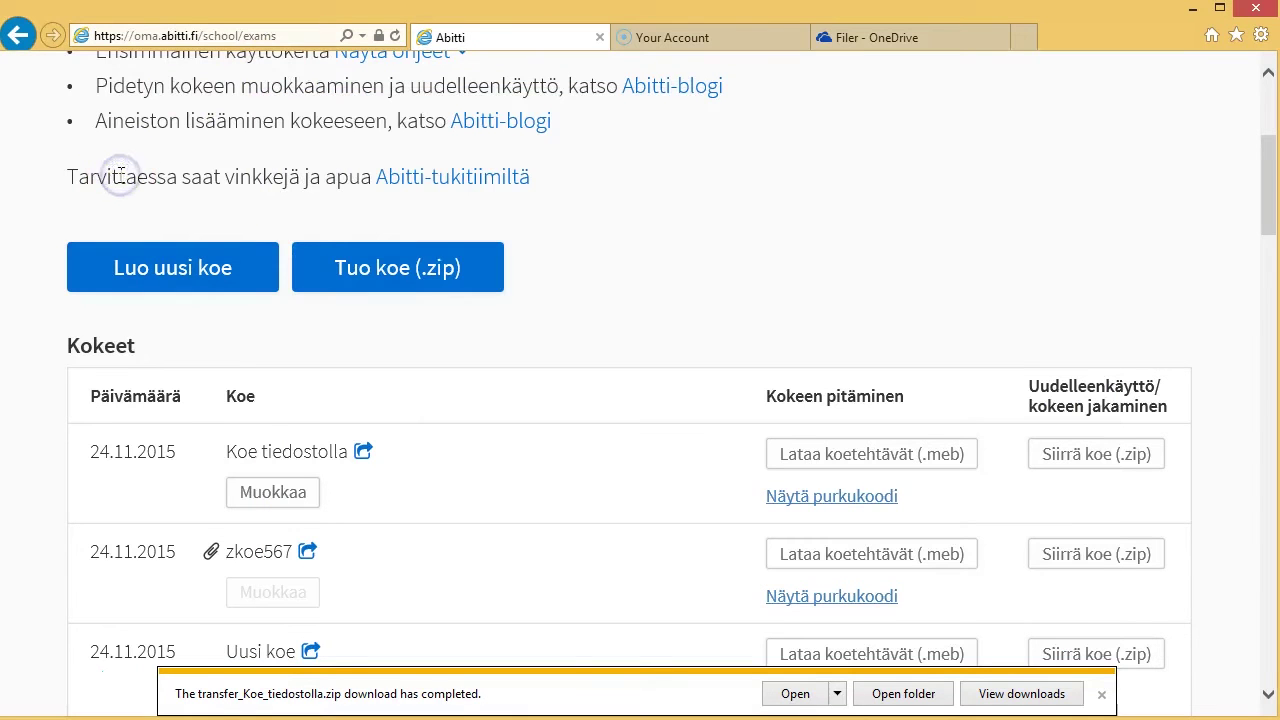
click(370, 265)
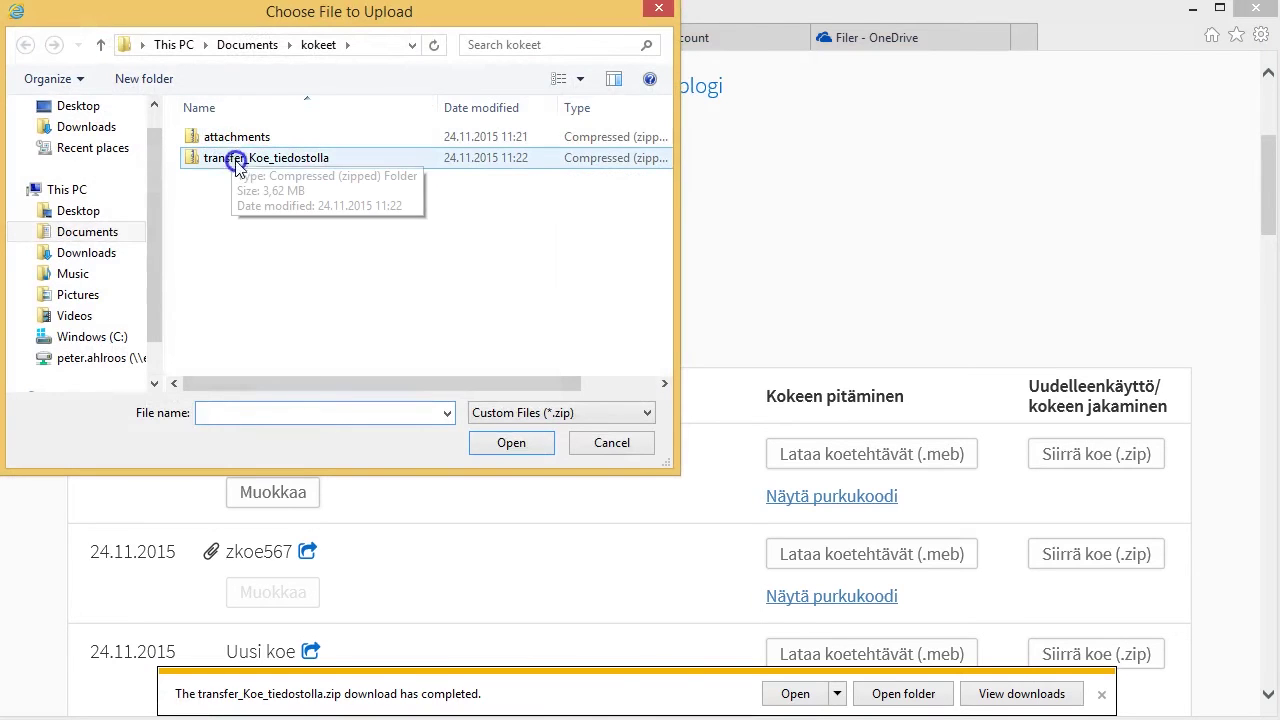
click(207, 160)
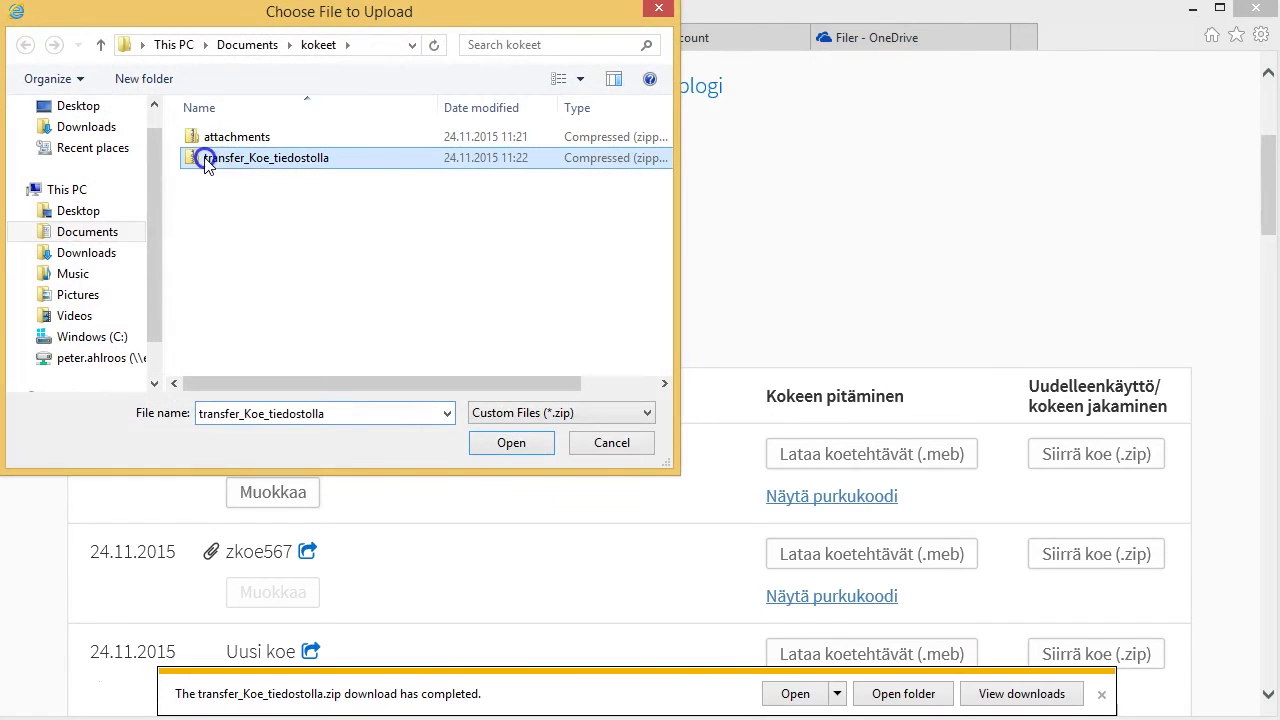
click(508, 443)
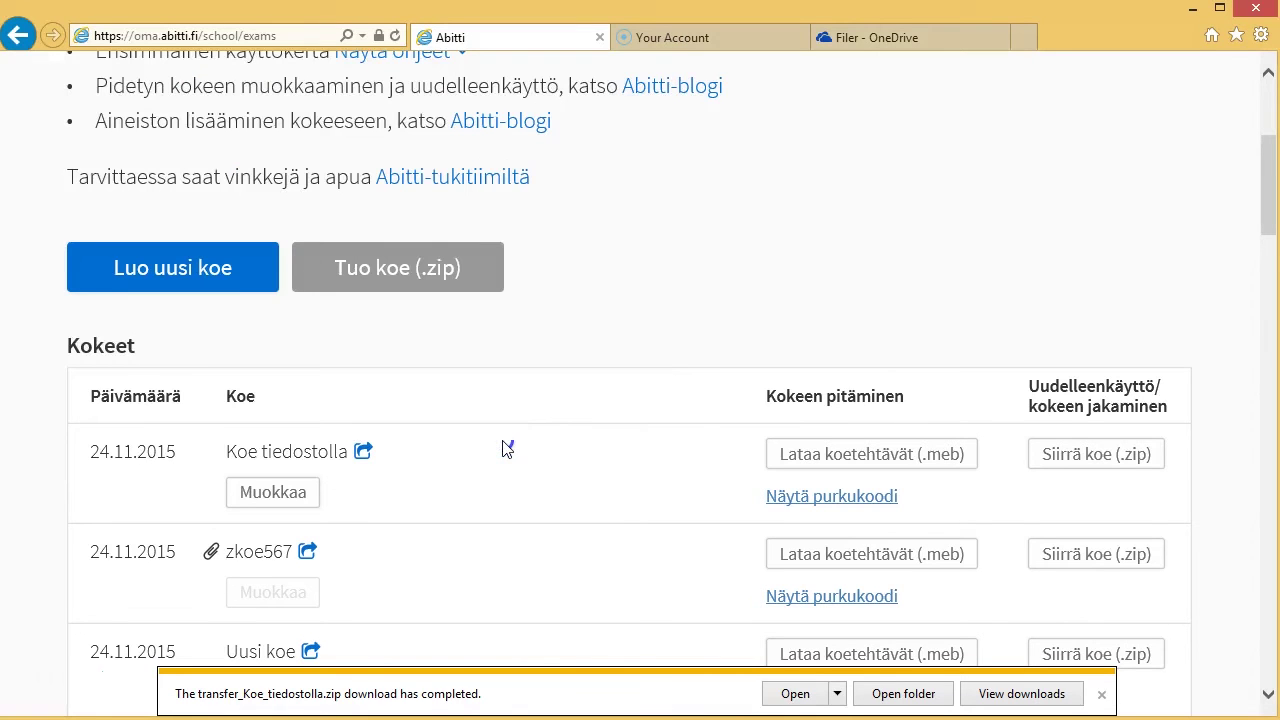
click(654, 466)
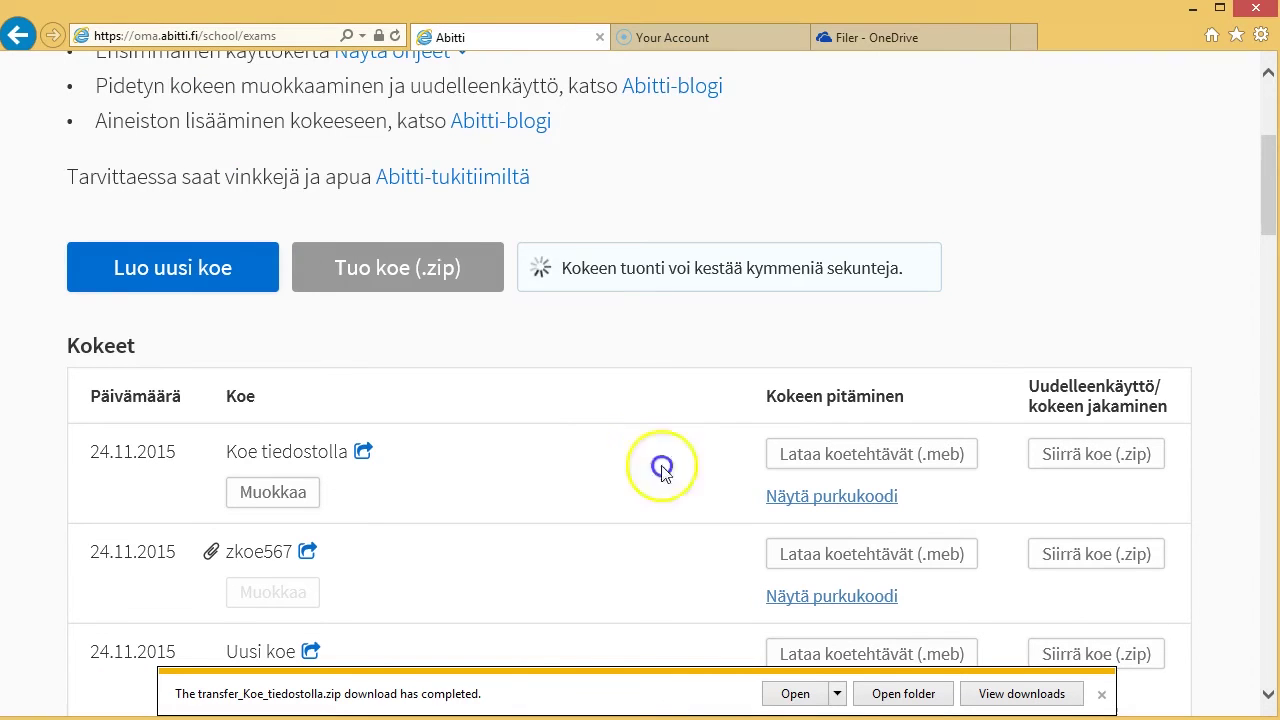
click(1104, 698)
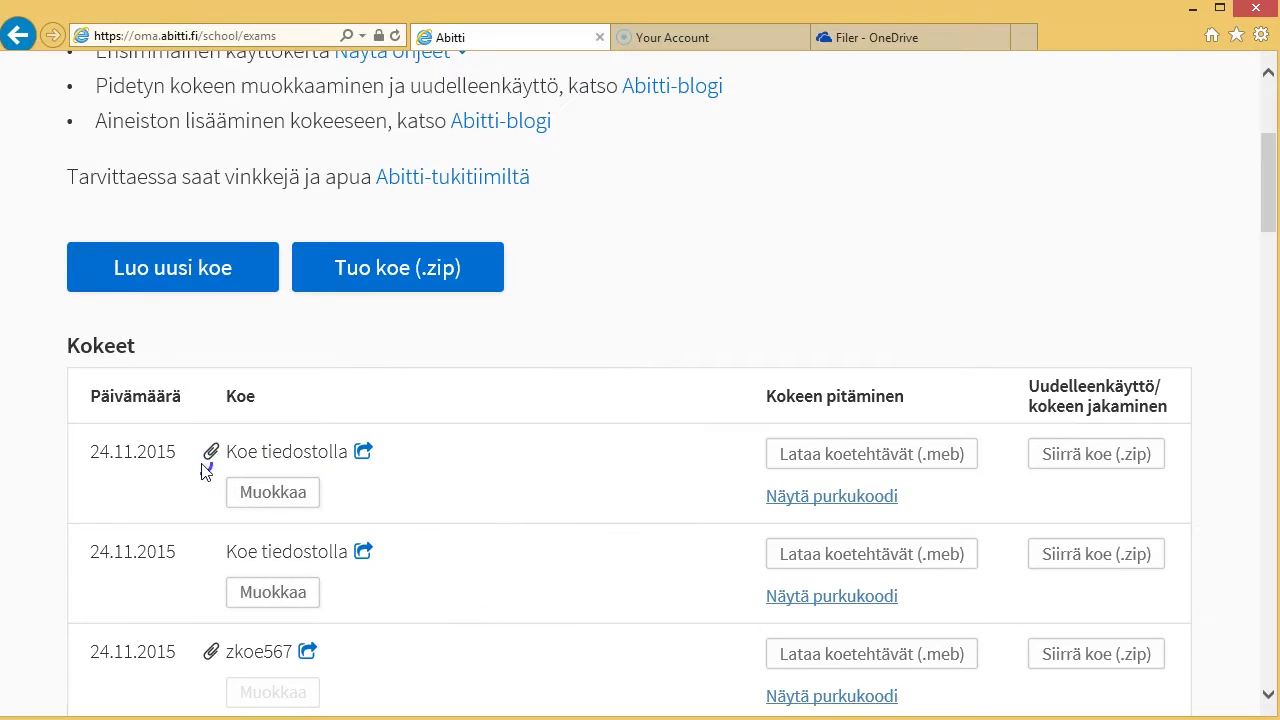
click(833, 457)
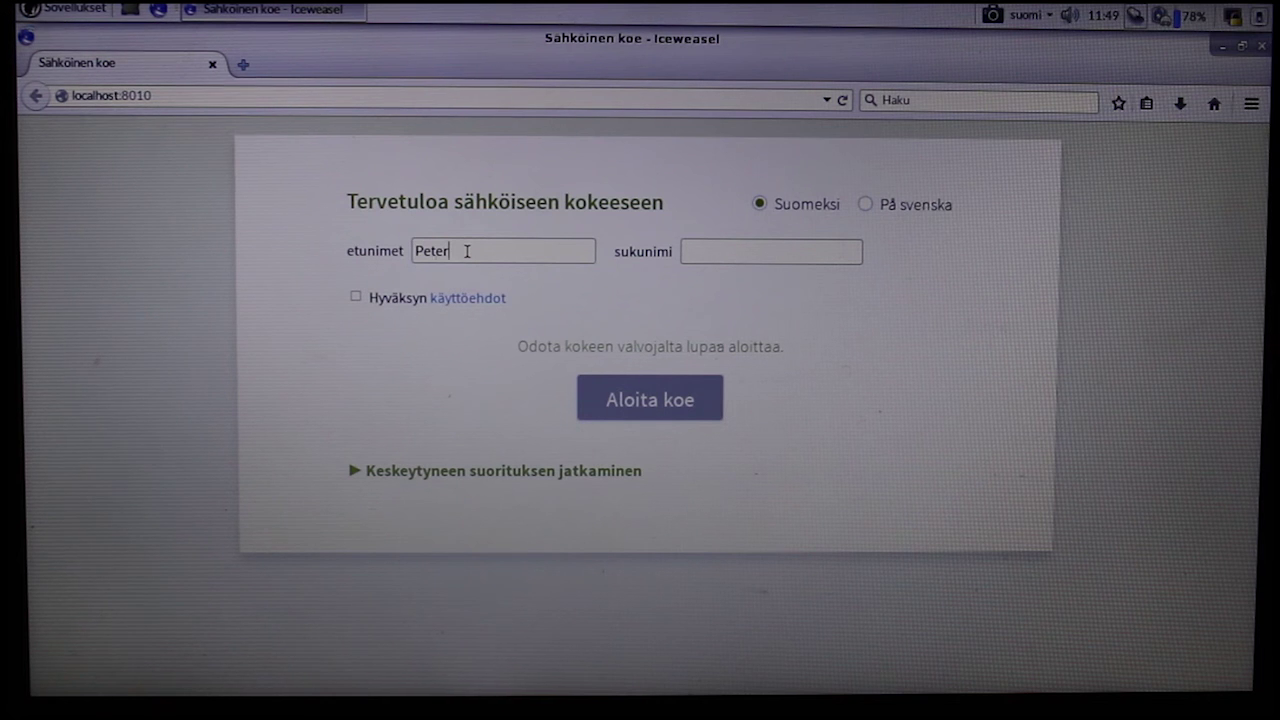
- Accept the terms, start Koe tiedostolla, and open attachments liite1–3 in a new tab
click(355, 297)
click(652, 400)
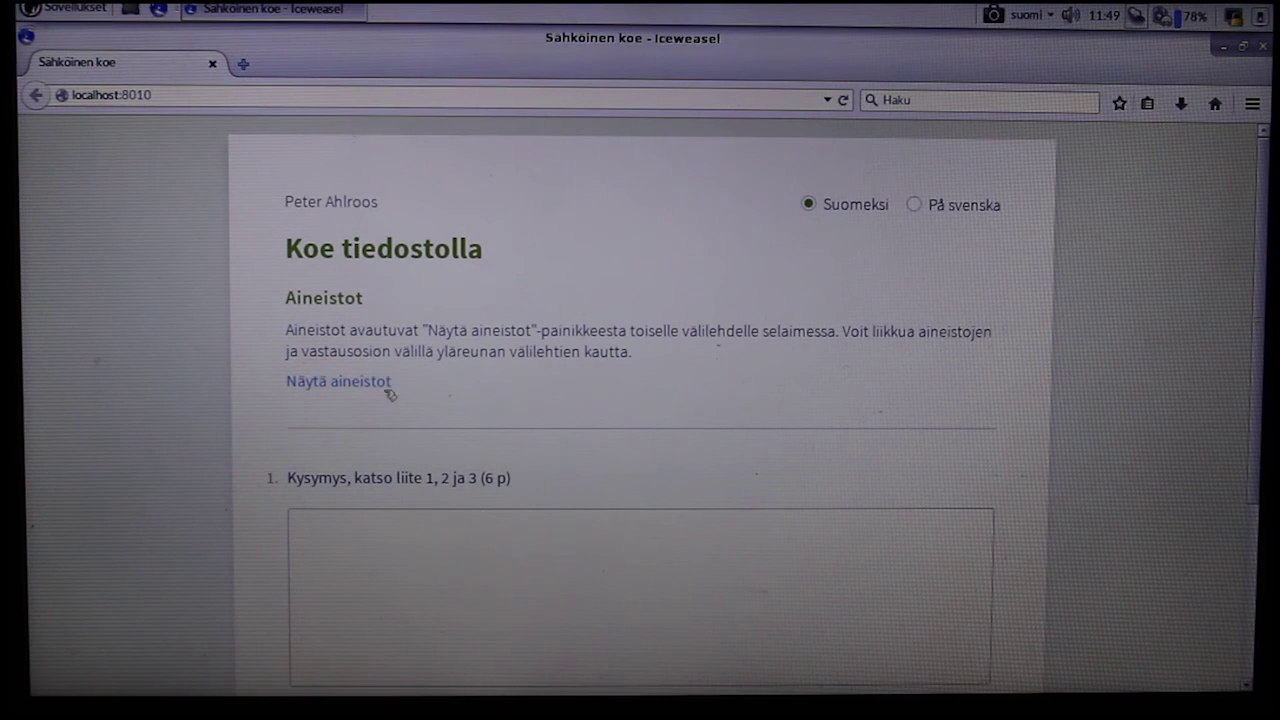
drag(383, 393, 308, 368)
click(263, 373)
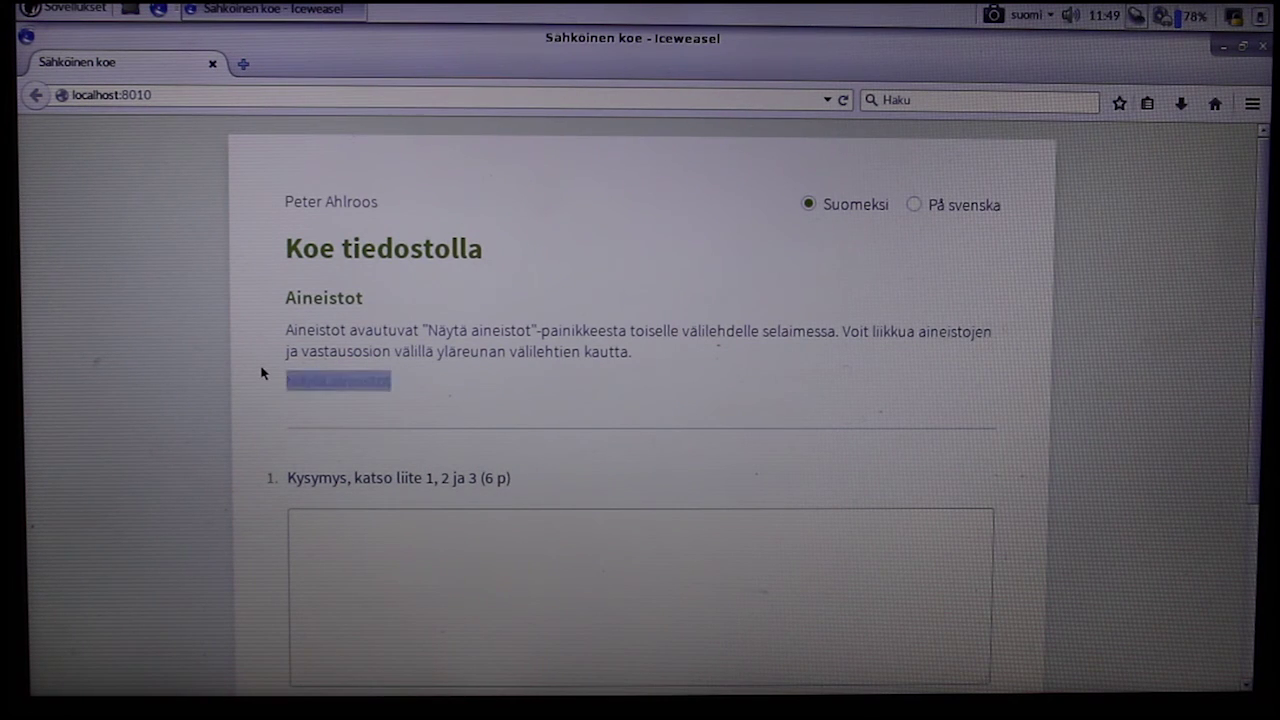
click(352, 384)
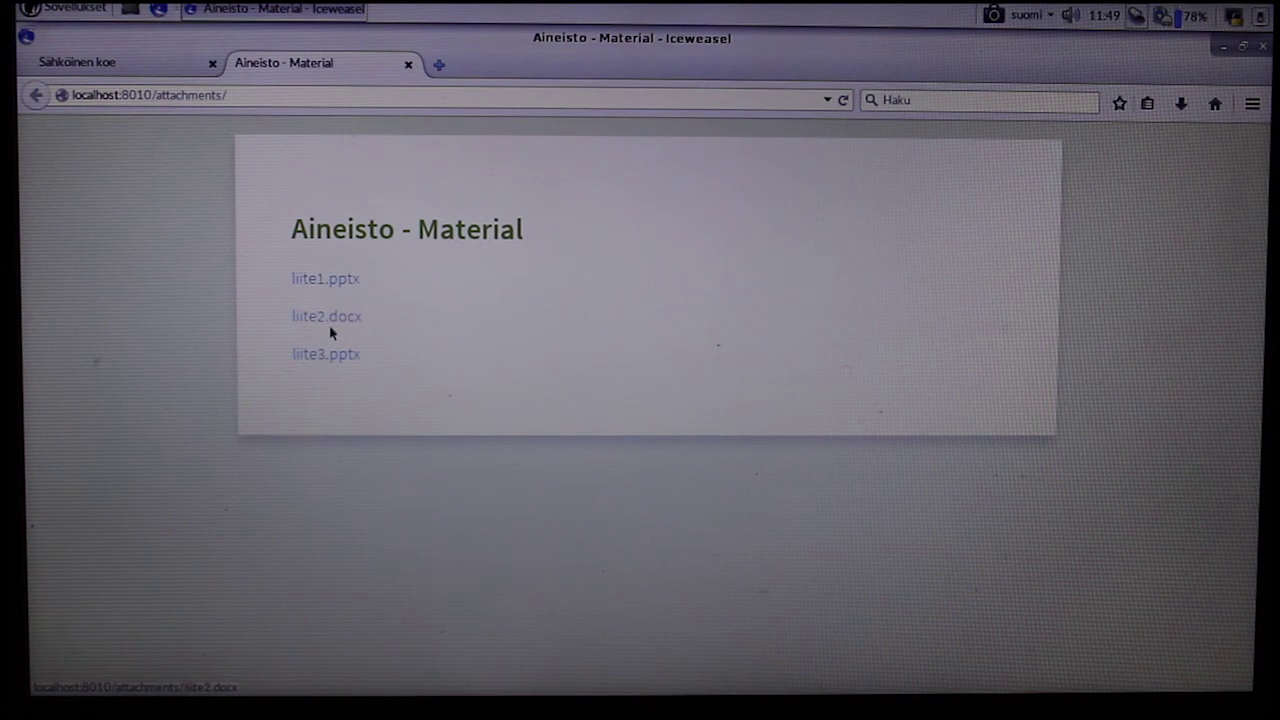
click(130, 65)
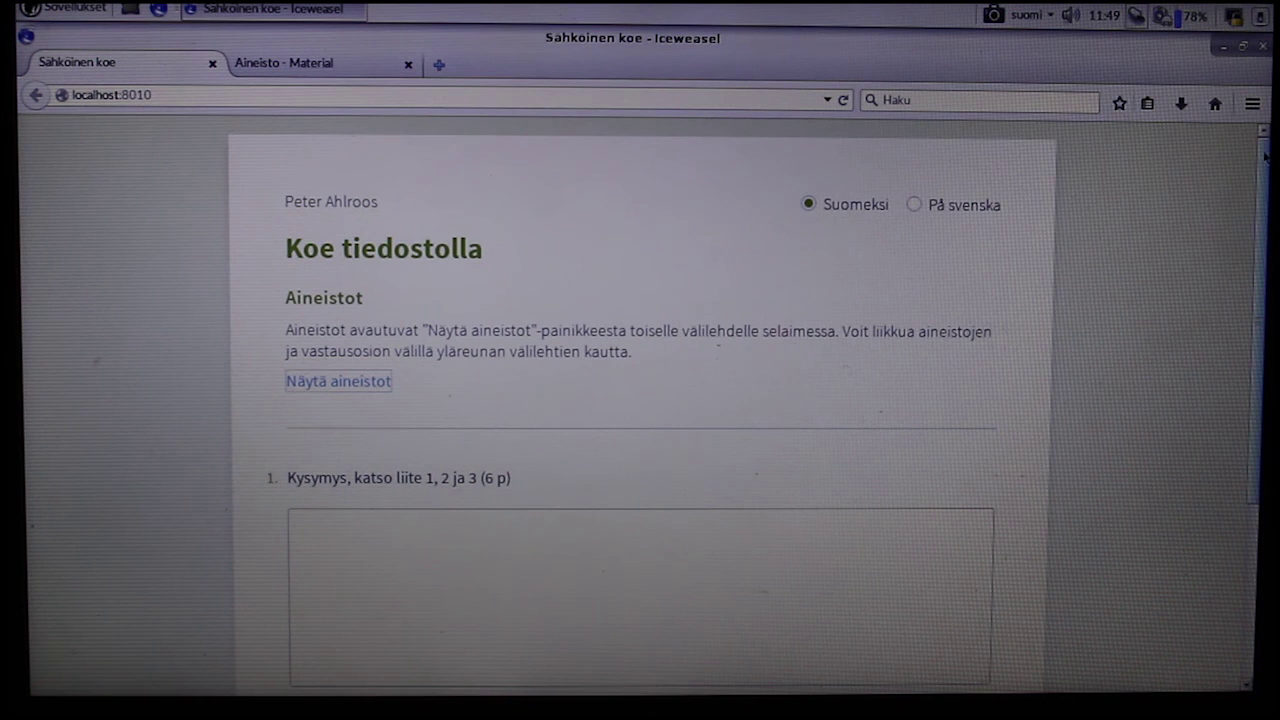
scroll(1265, 155, down, 5)
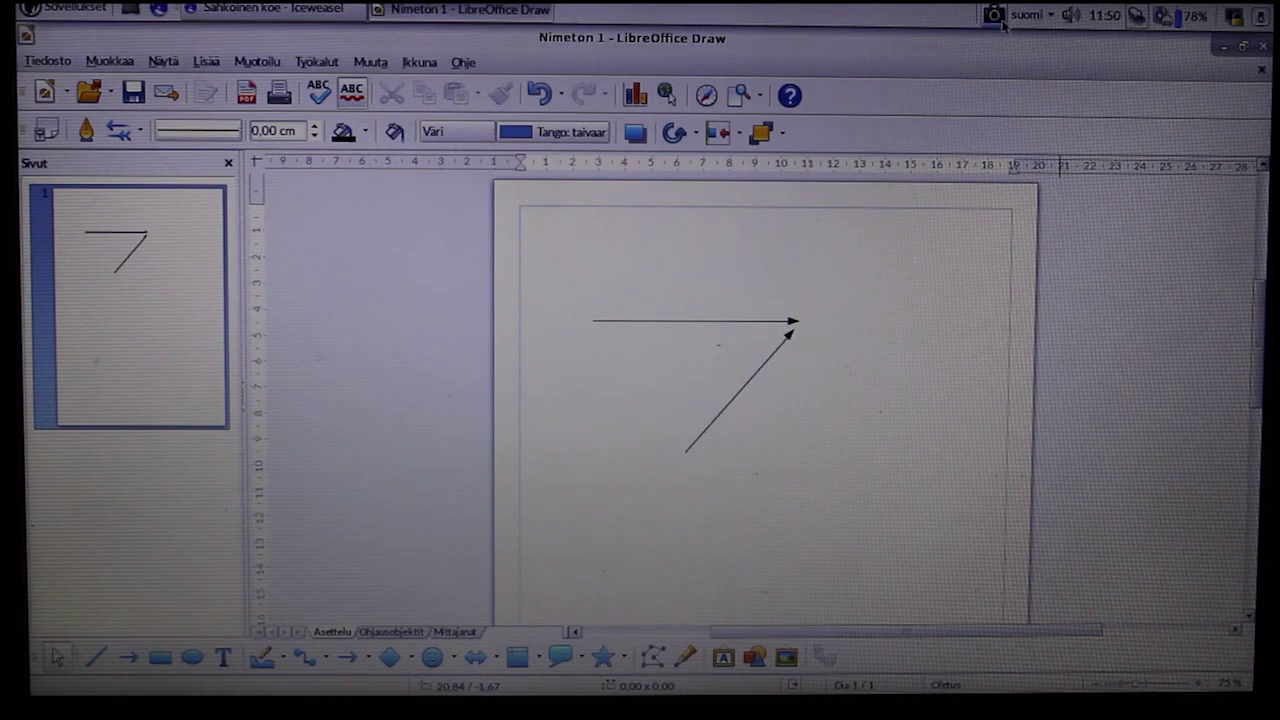
- Screenshot the two-arrow LibreOffice Draw sketch and return to the exam
click(999, 20)
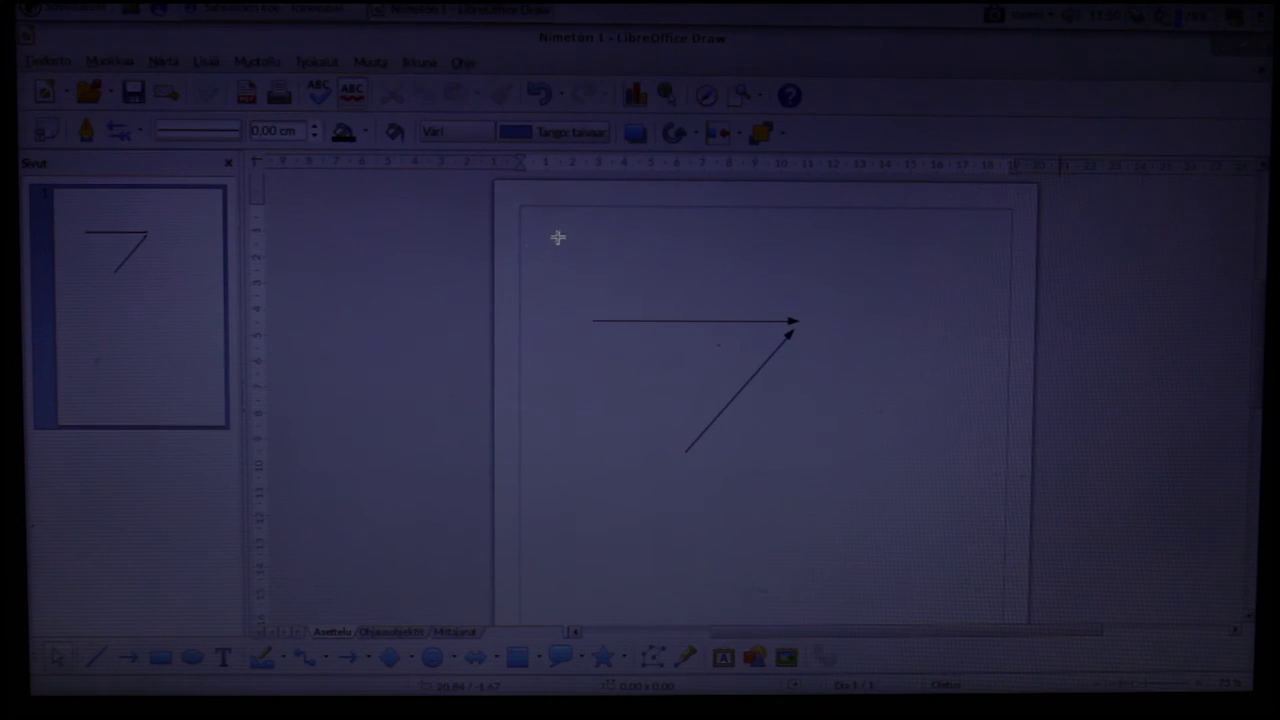
mouse_move(549, 236)
mouse_down()
mouse_move(829, 374)
mouse_move(819, 470)
mouse_up()
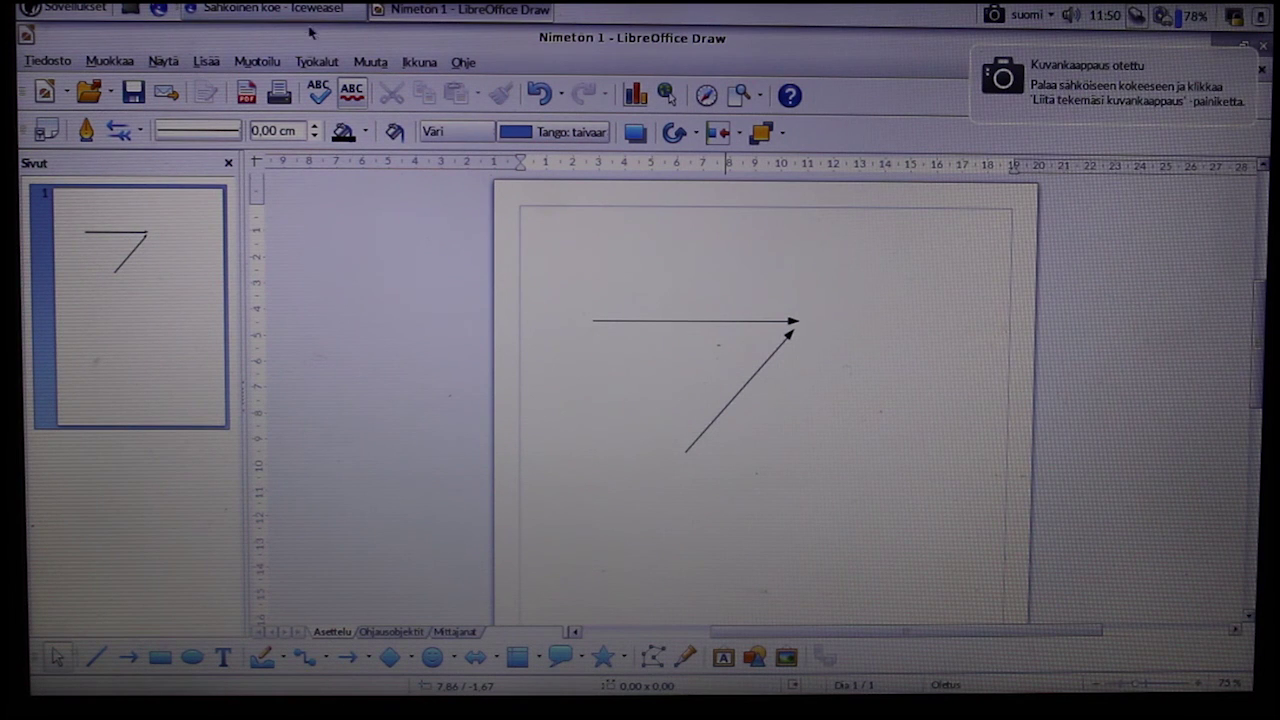
click(280, 12)
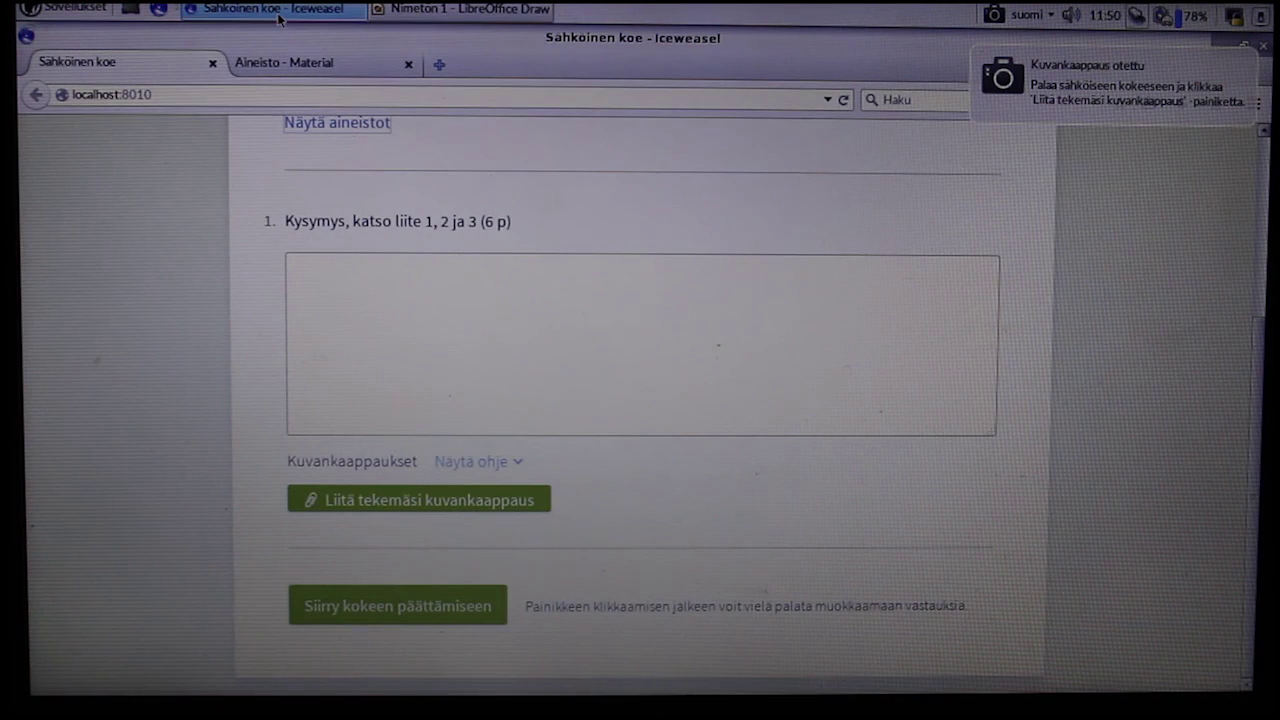
- Attach the captured screenshot to question 1 and move on to ending the exam
click(468, 502)
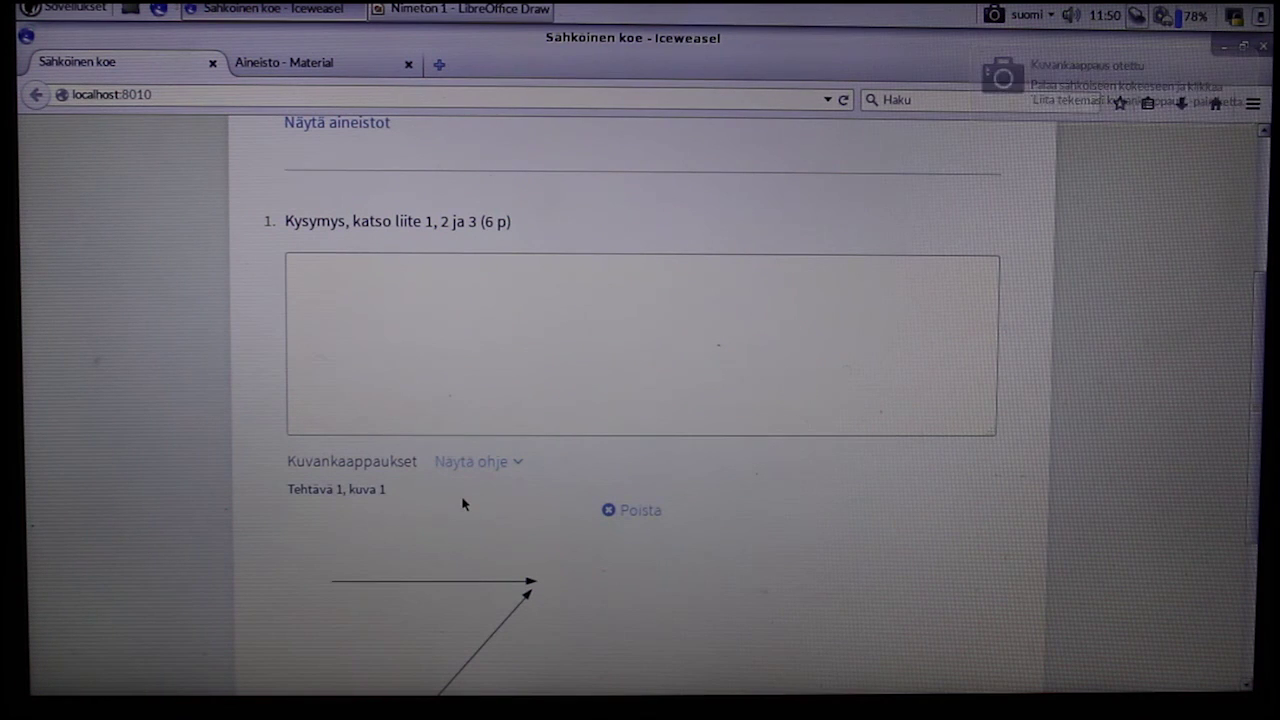
drag(1254, 378, 1250, 527)
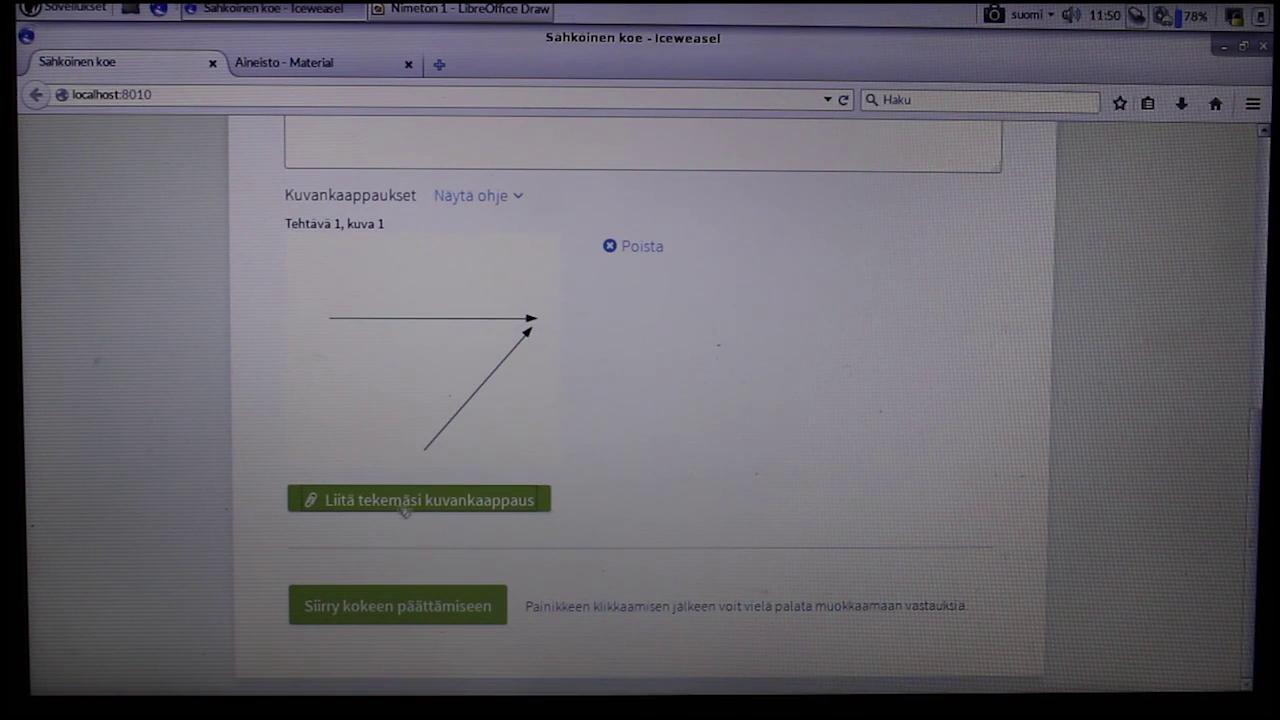
click(410, 607)
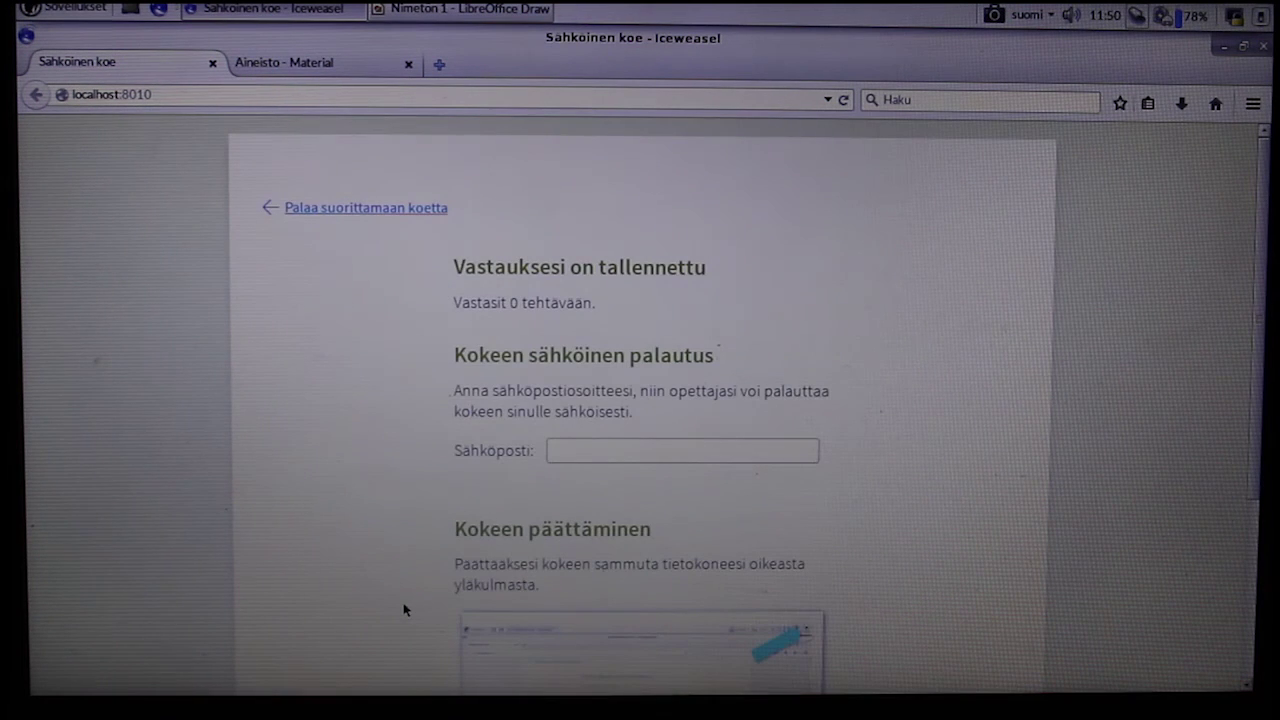
- Enter the student's return e-mail address and request the computer shutdown
click(634, 443)
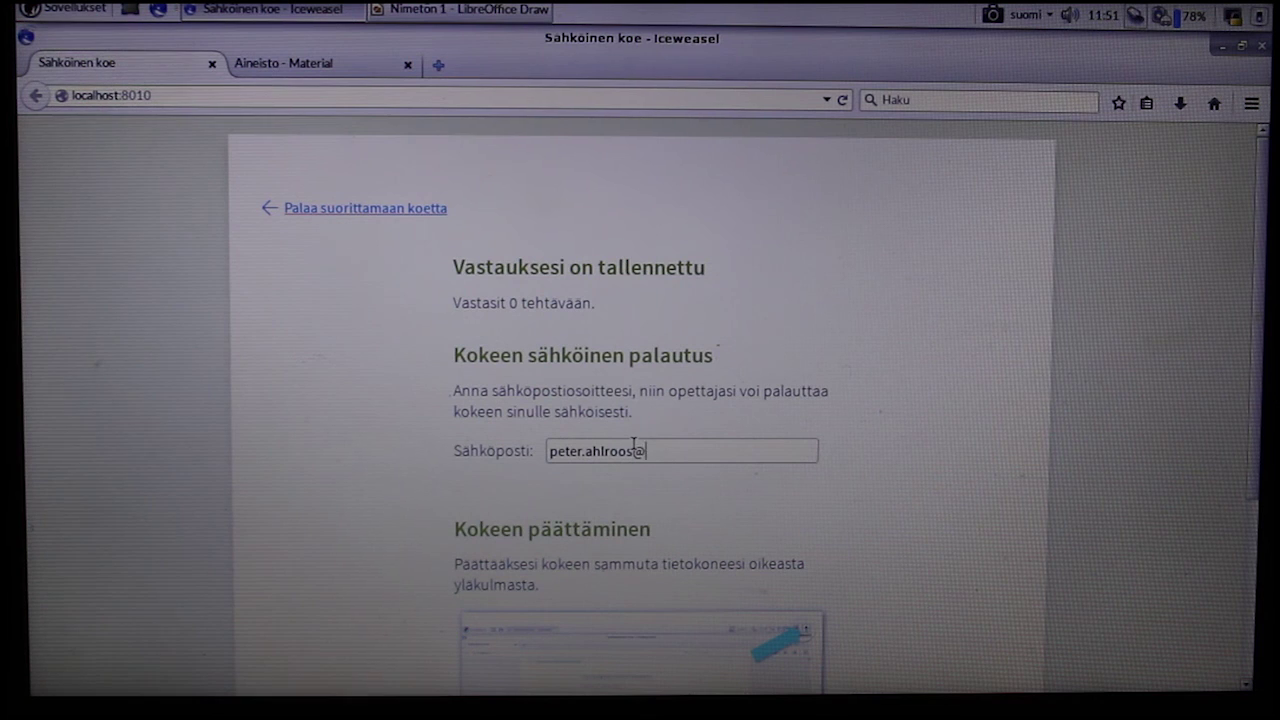
scroll(918, 440, down, 5)
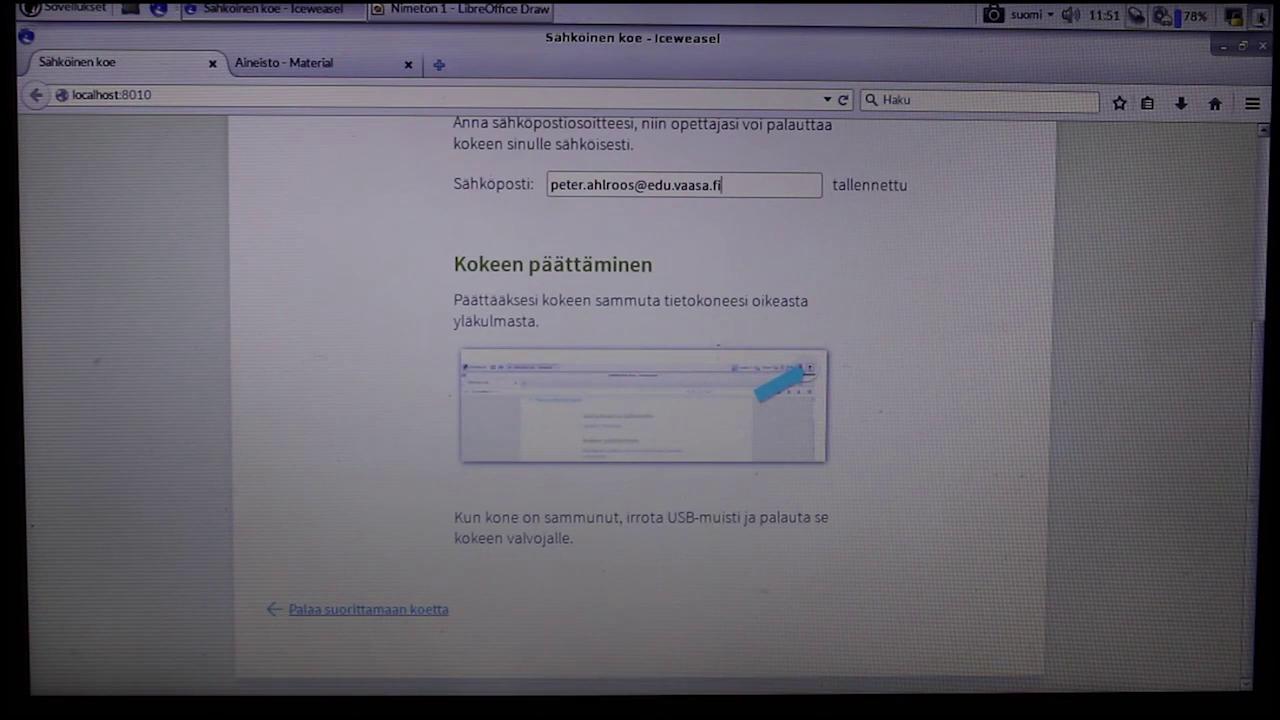
click(1258, 16)
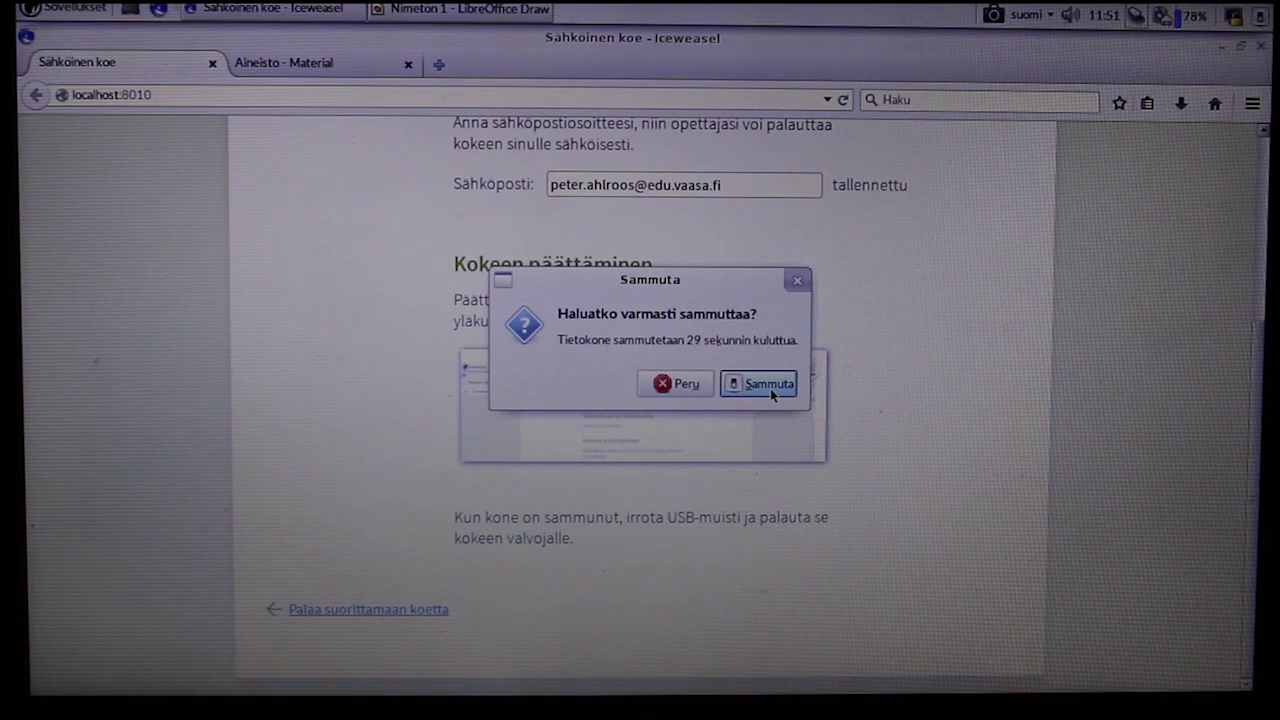